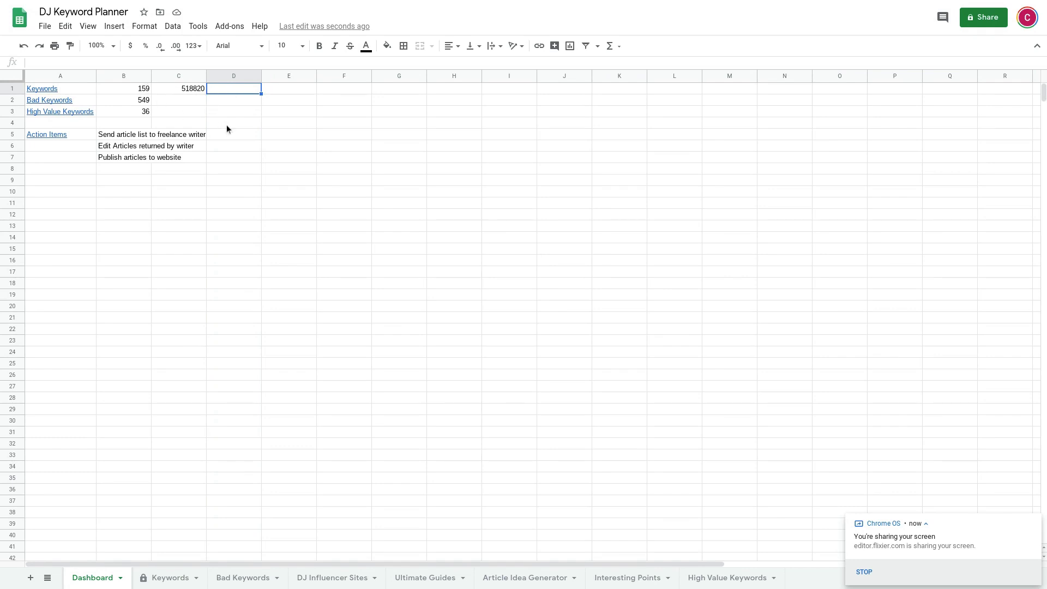
Step: Enter the formula =IF(B1>100,"A lot of keywords","Not very many keywords") in cell D1
text(=)
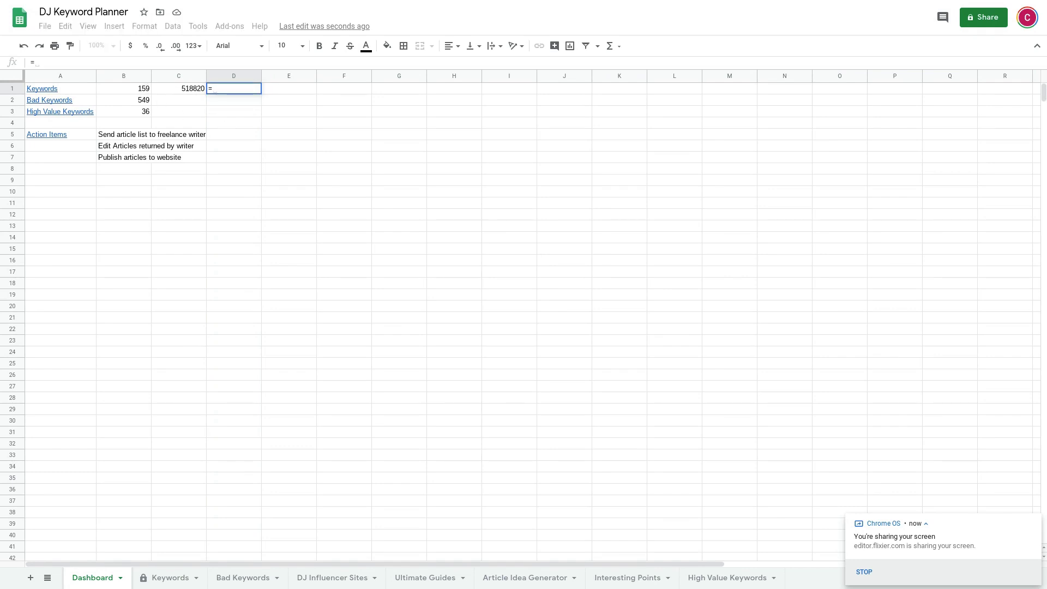
text(IF)
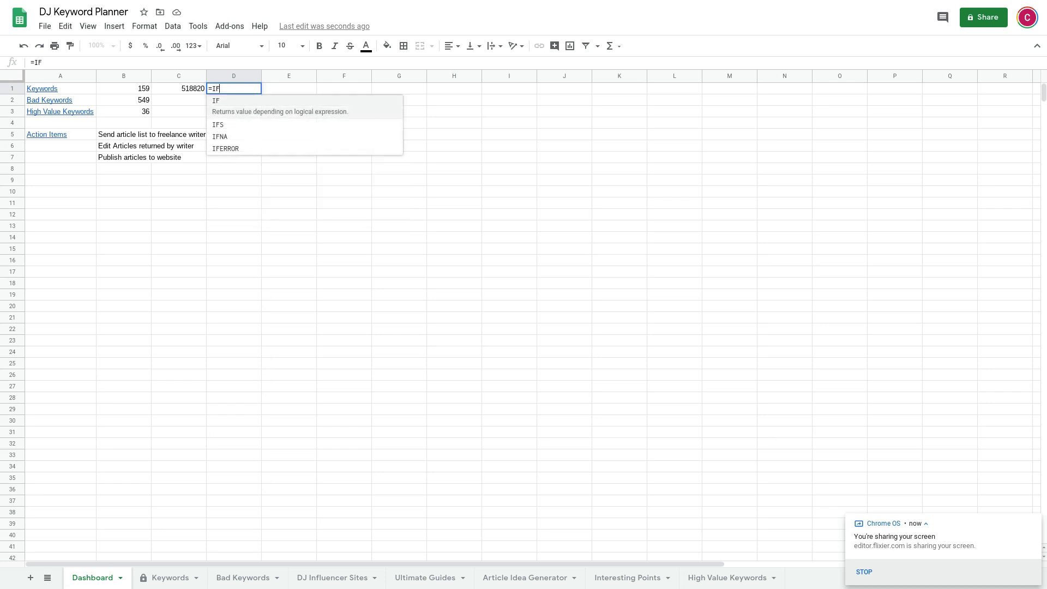
text(()
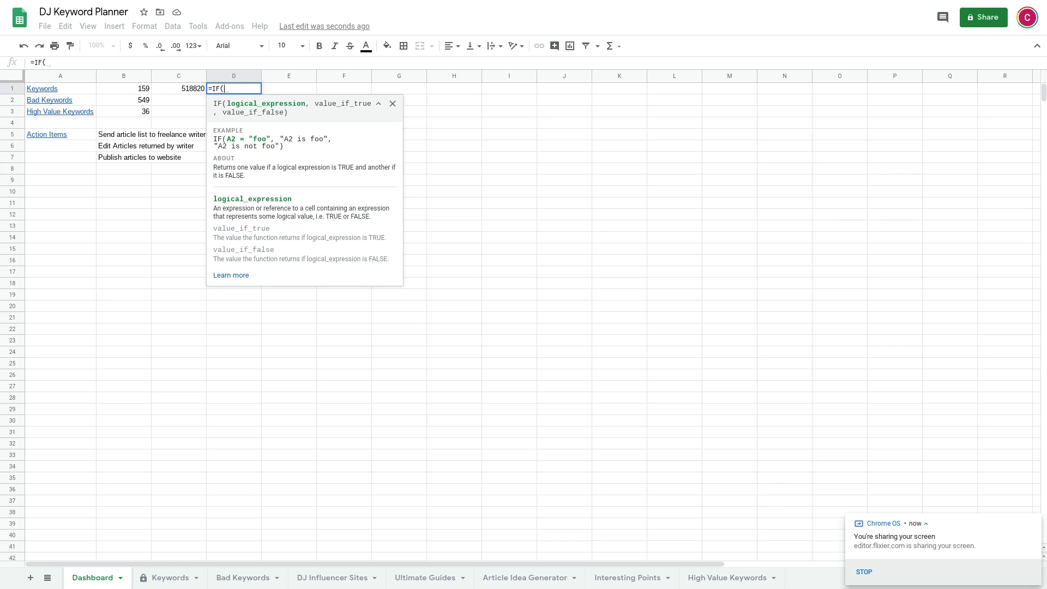
text(B1)
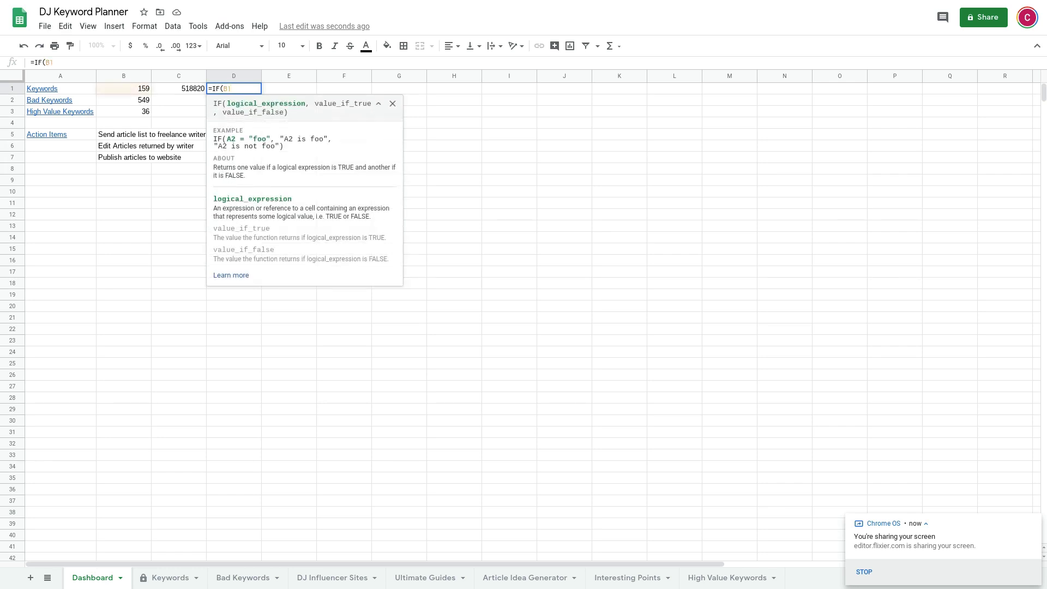
text(>100,)
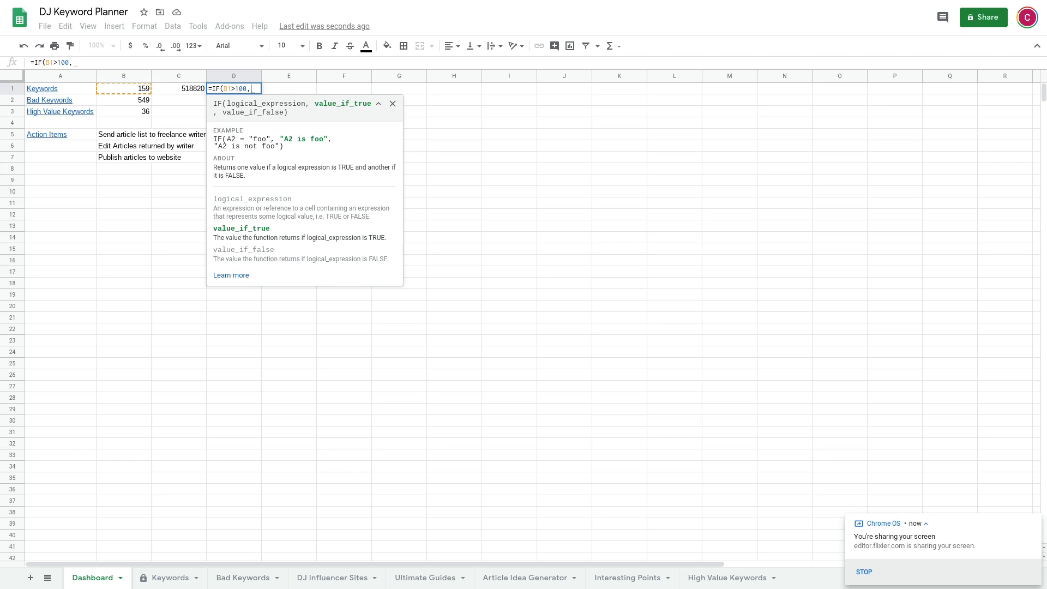
text(")
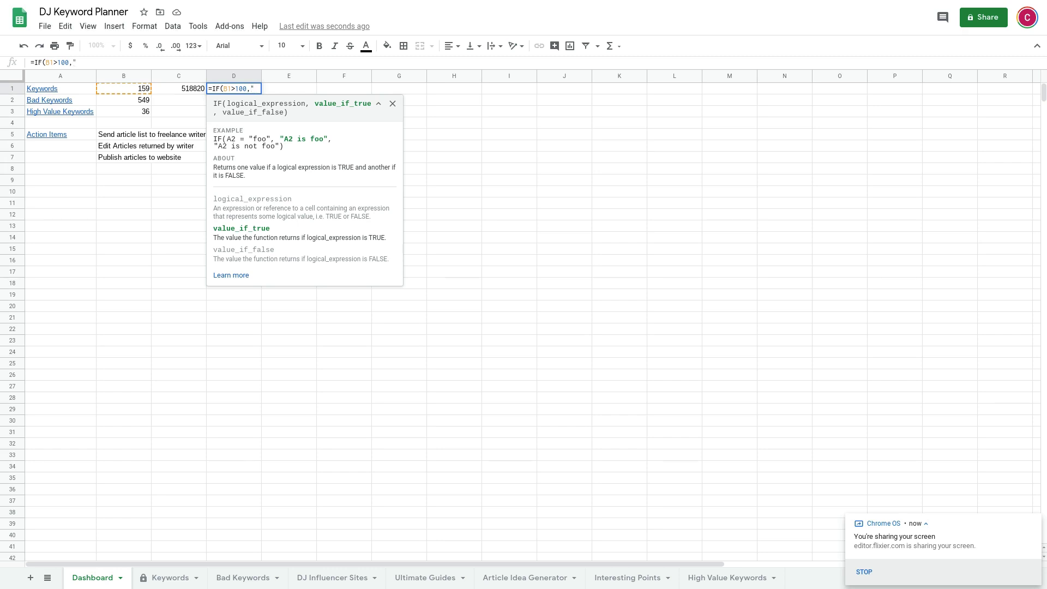
text(A lot of keyw)
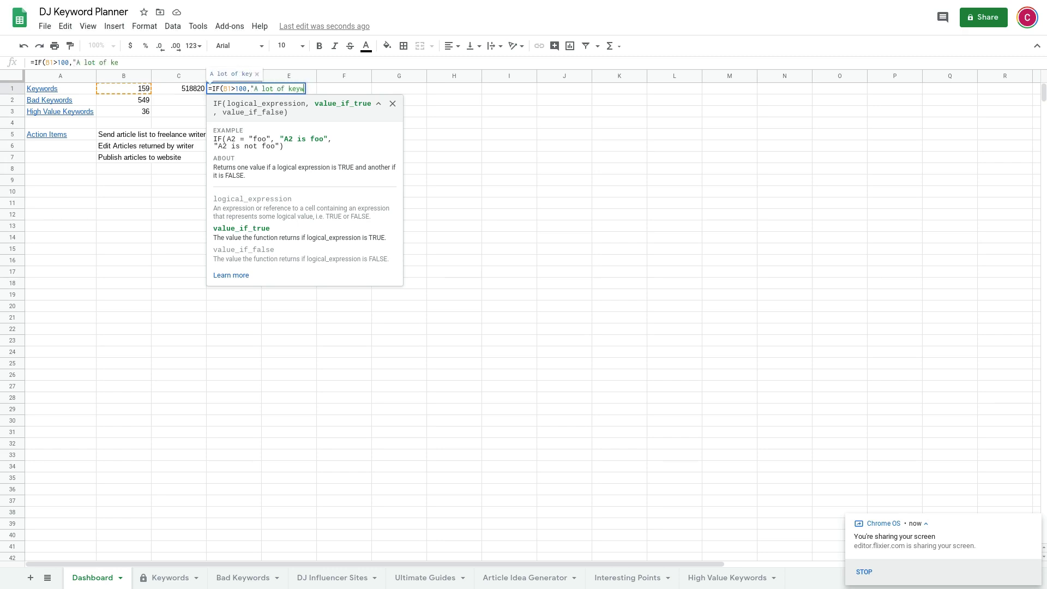
text(ords",)
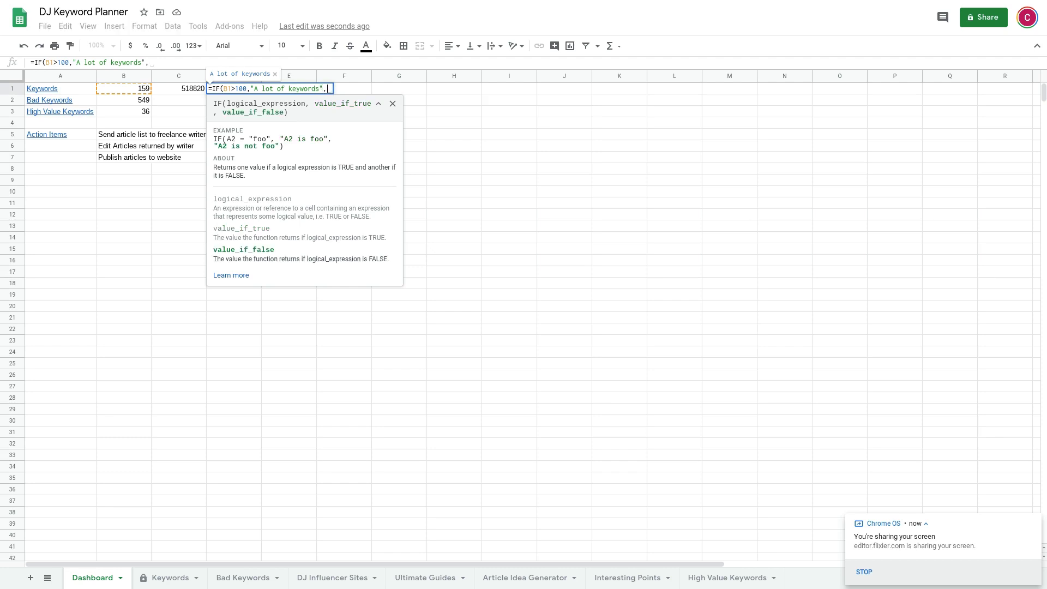
text("Not )
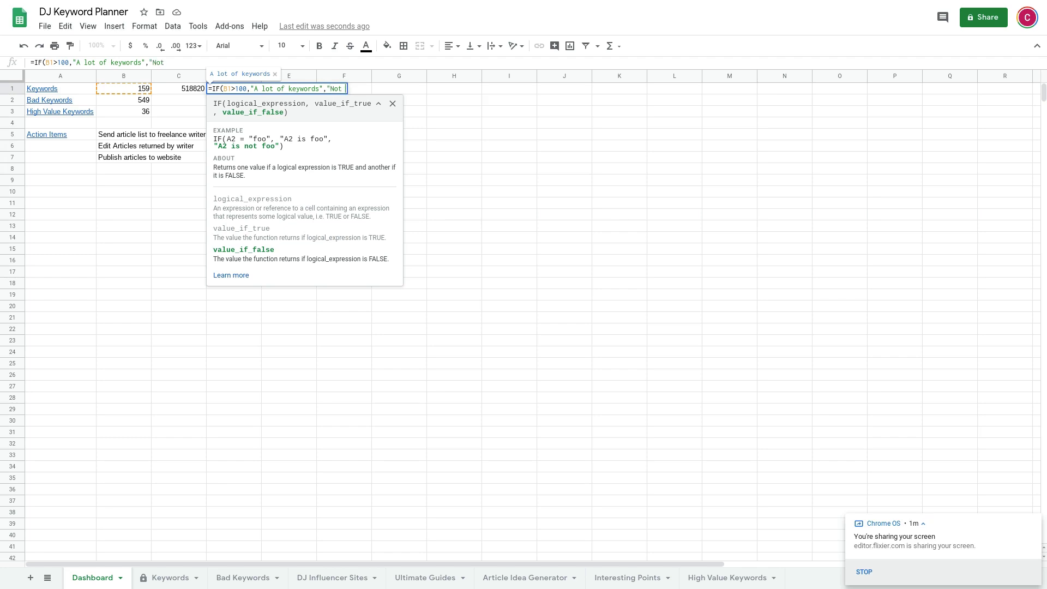
text(very many key)
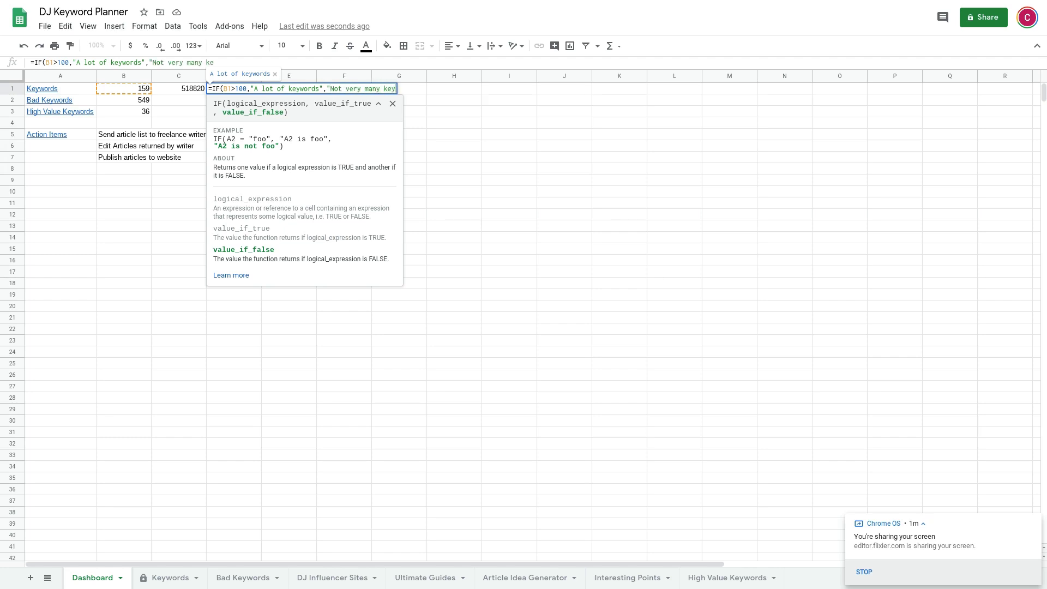
text(words"))
key(Return)
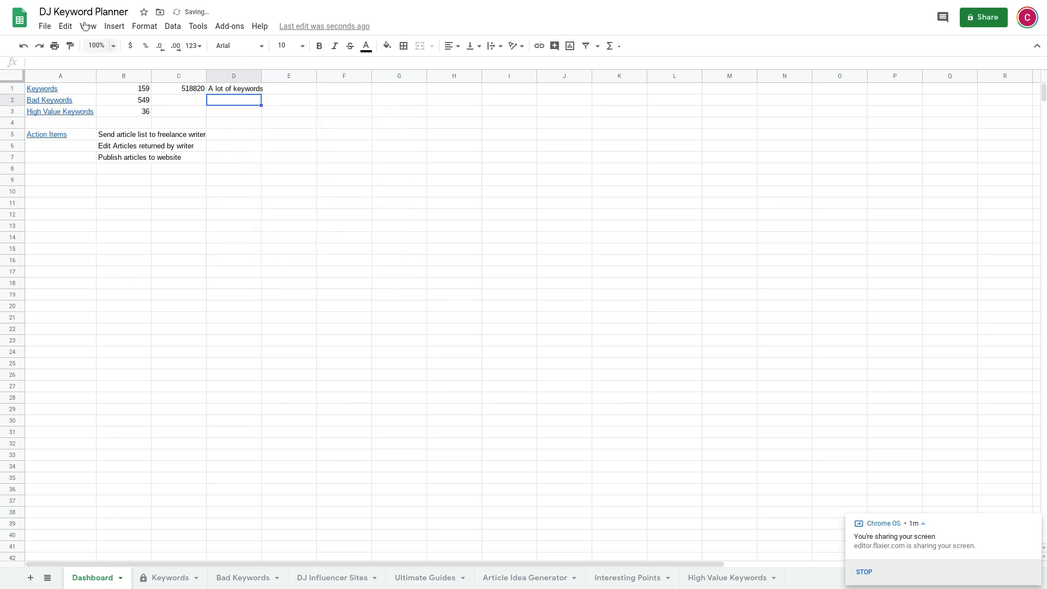
Step: Fill the D1 formula down through D3 and check the copied formula in D3
click(227, 88)
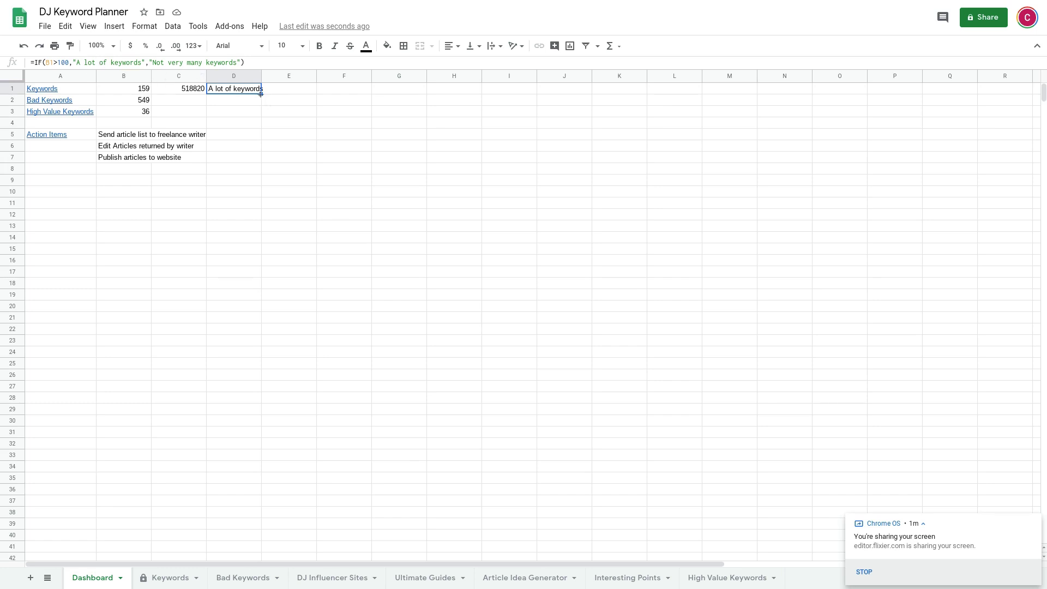
drag(260, 94, 260, 109)
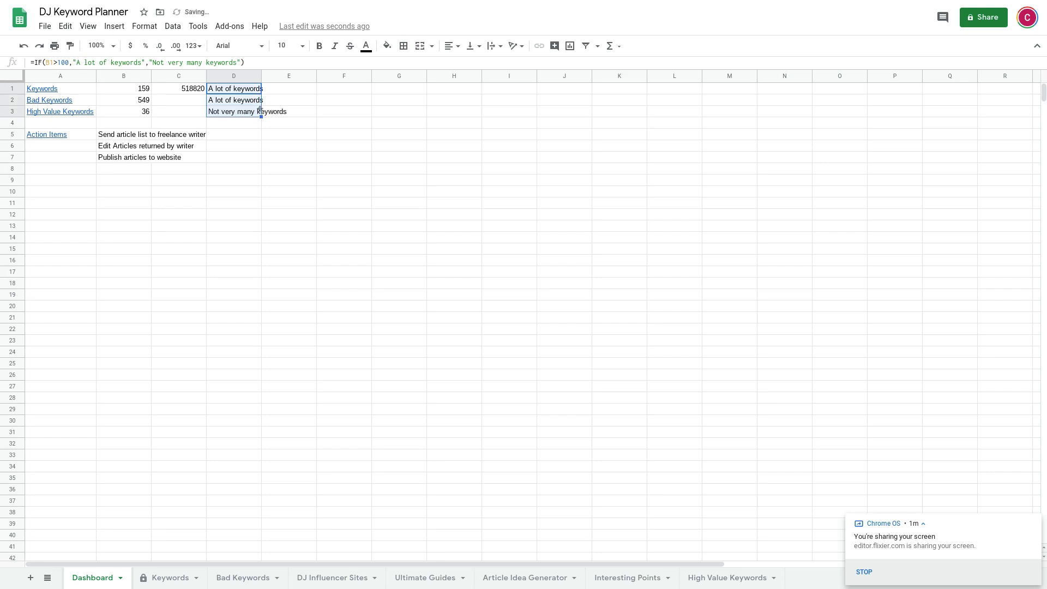
click(223, 113)
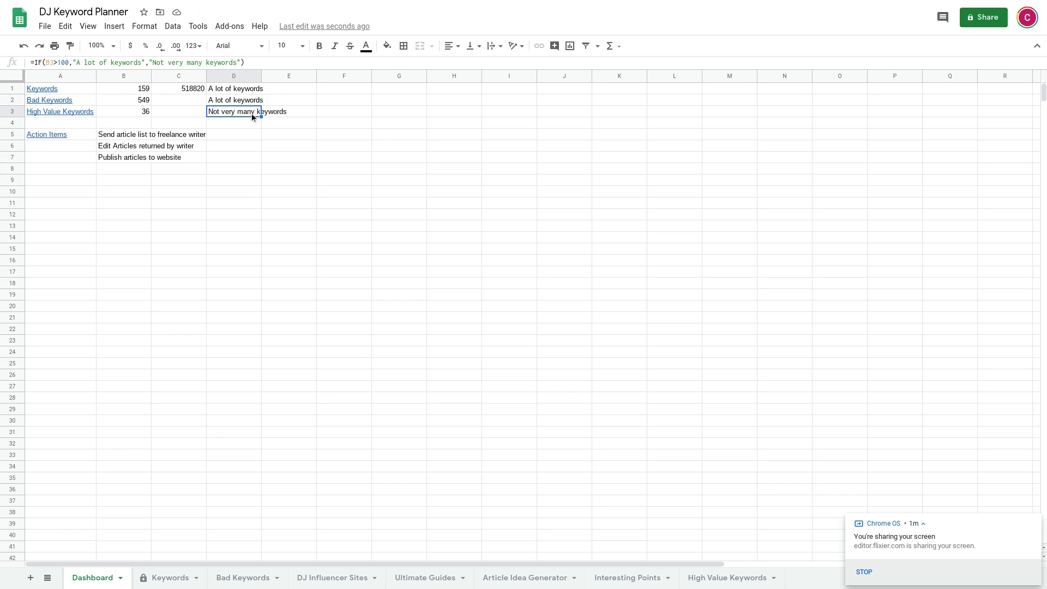
Step: In D1's formula, replace the "Not very many keywords" argument with a nested IF testing B1<50 that returns "A tiny amount of keywords"
click(241, 89)
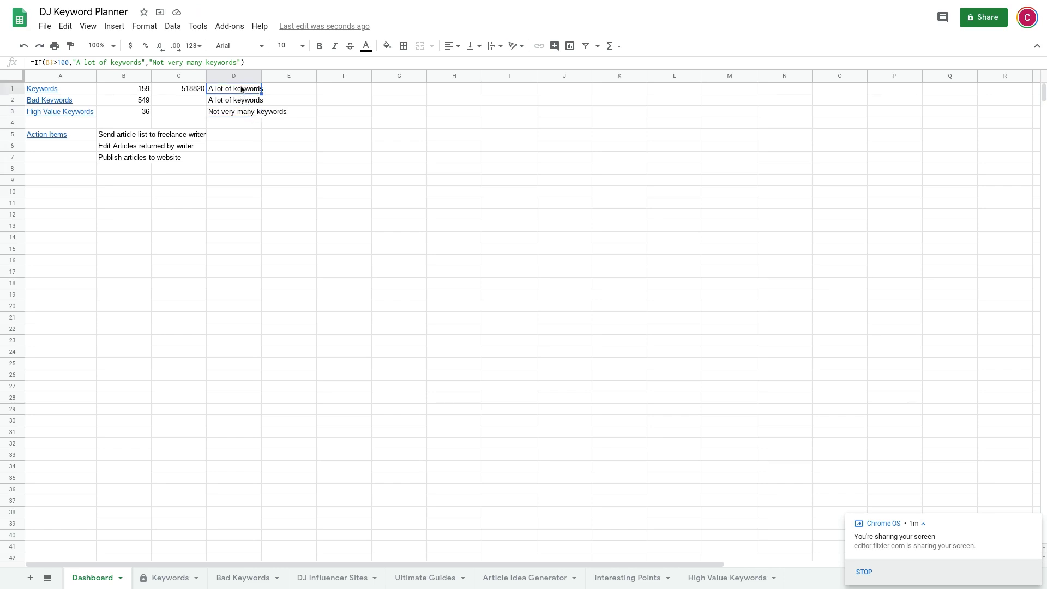
click(147, 62)
text(,)
drag(149, 62, 242, 59)
key(BackSpace)
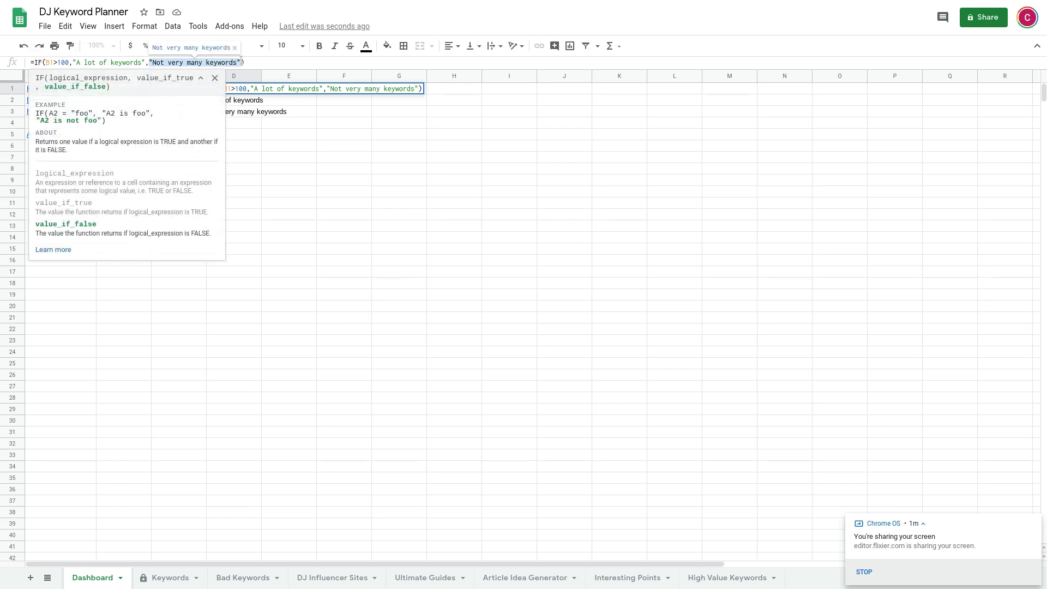
text(IF(B)
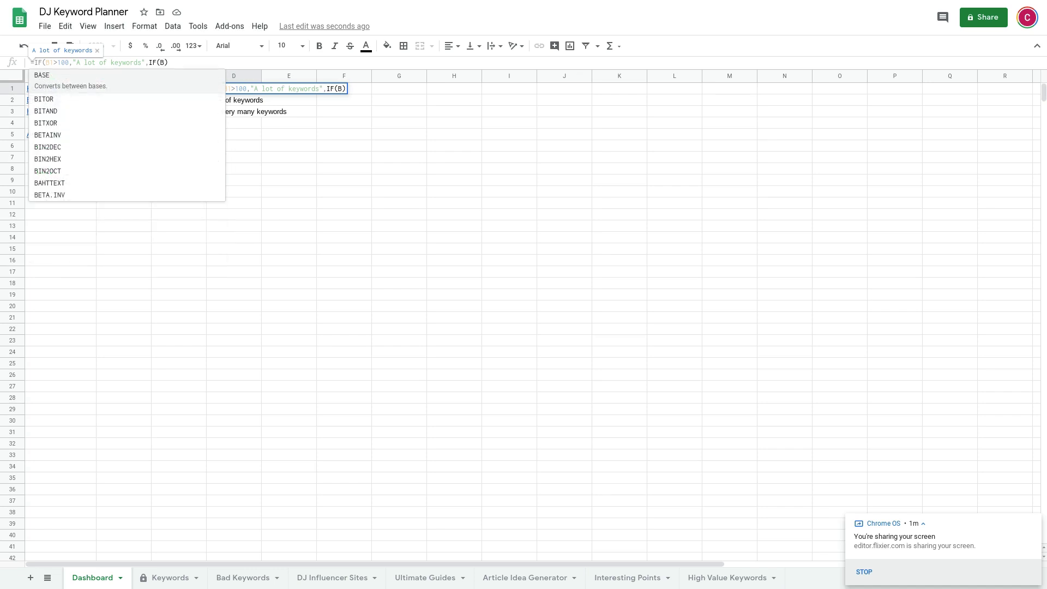
text(1)
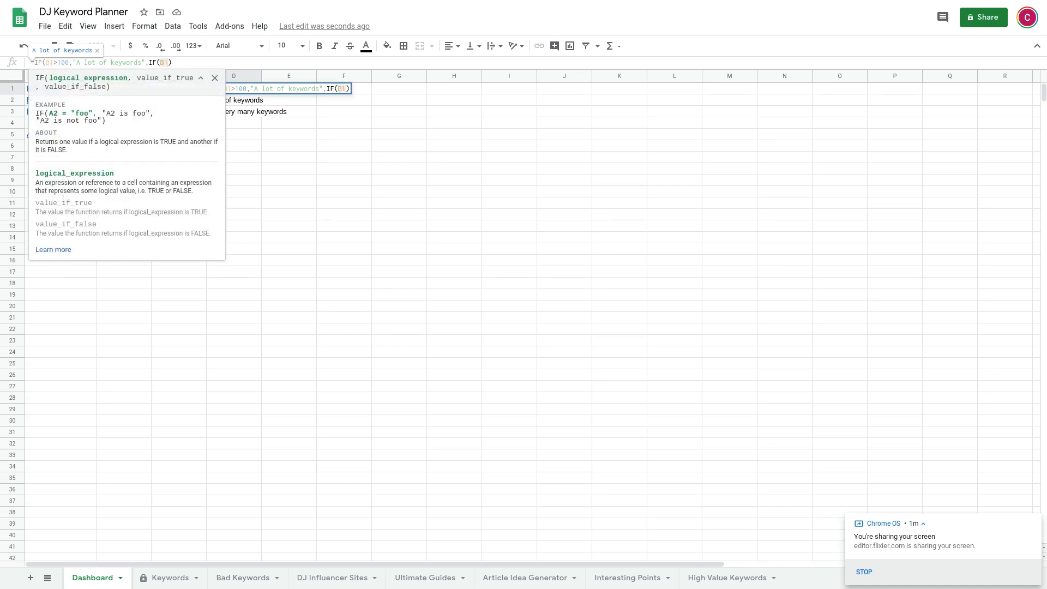
text(<)
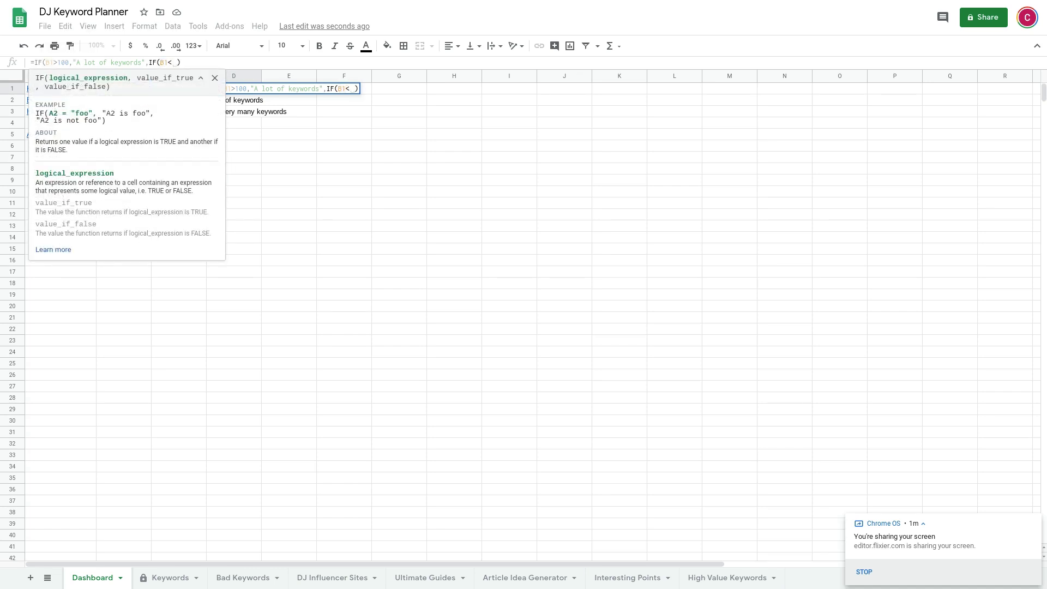
text(50)
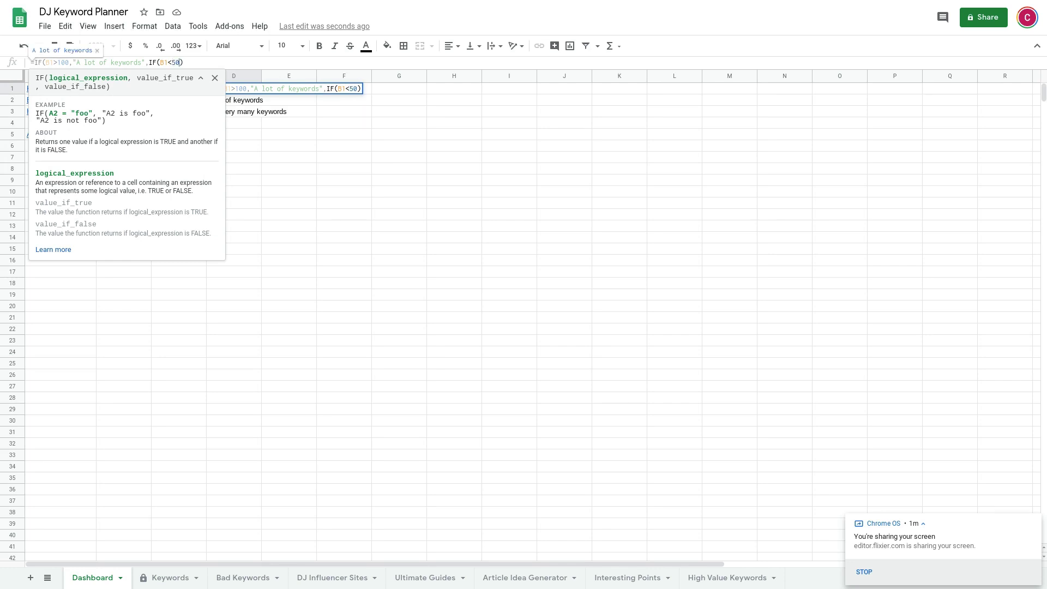
text(,"A )
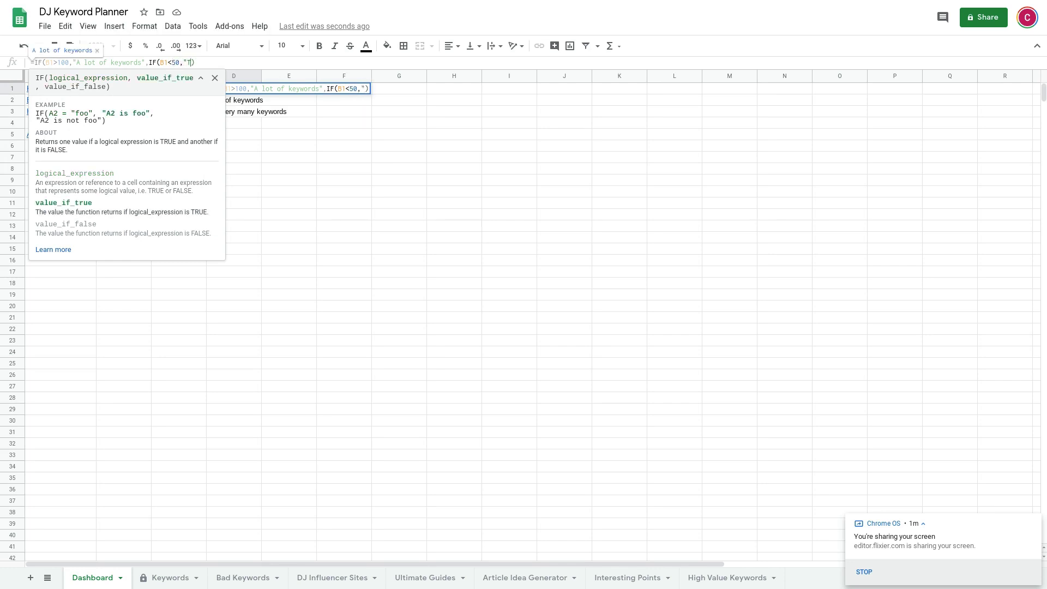
text(tiny amount of keywords")
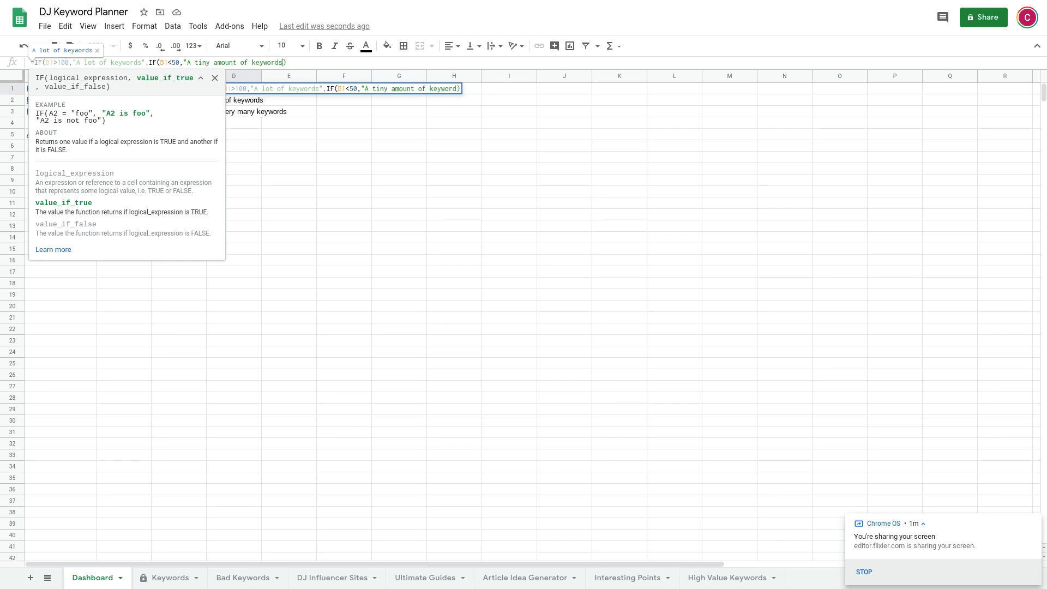
Step: Complete D1's nested IF with "A moderate amount of keywords" as its false value and commit the formula
text(,)
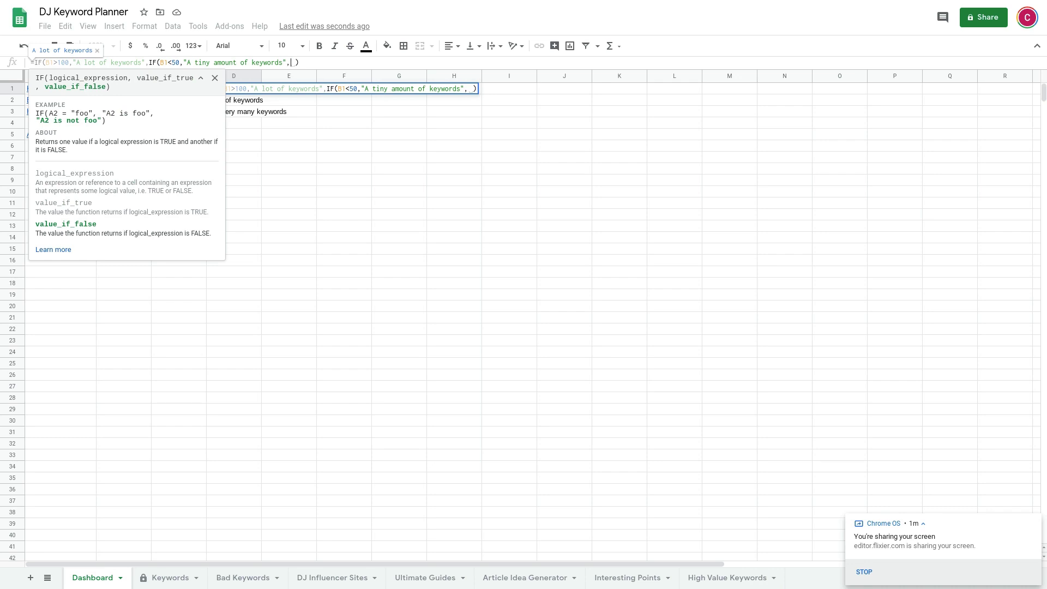
text("A modery)
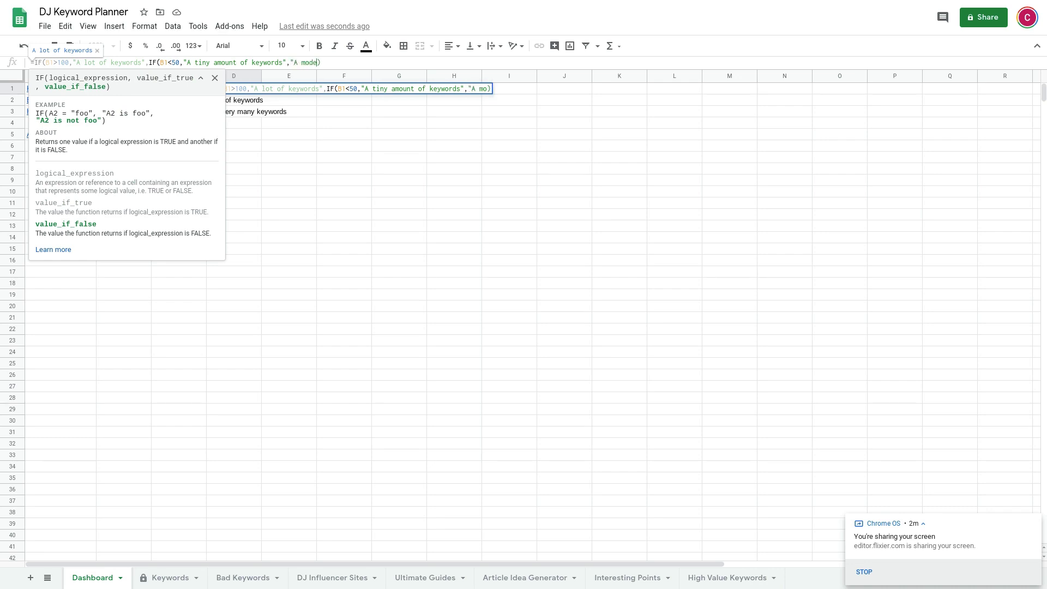
key(BackSpace)
text(ate amount o)
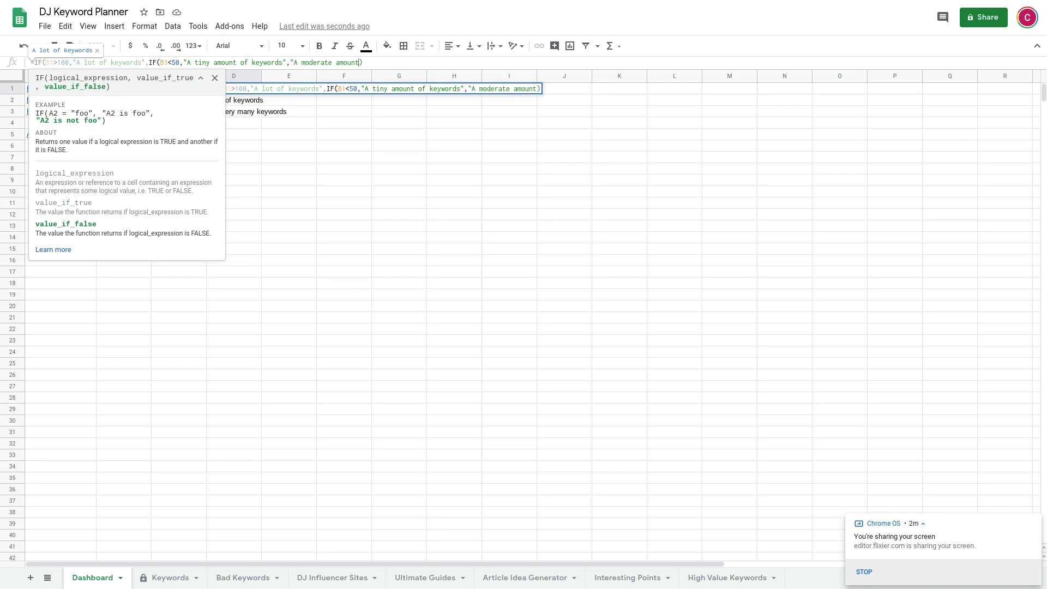
text(f keywords")
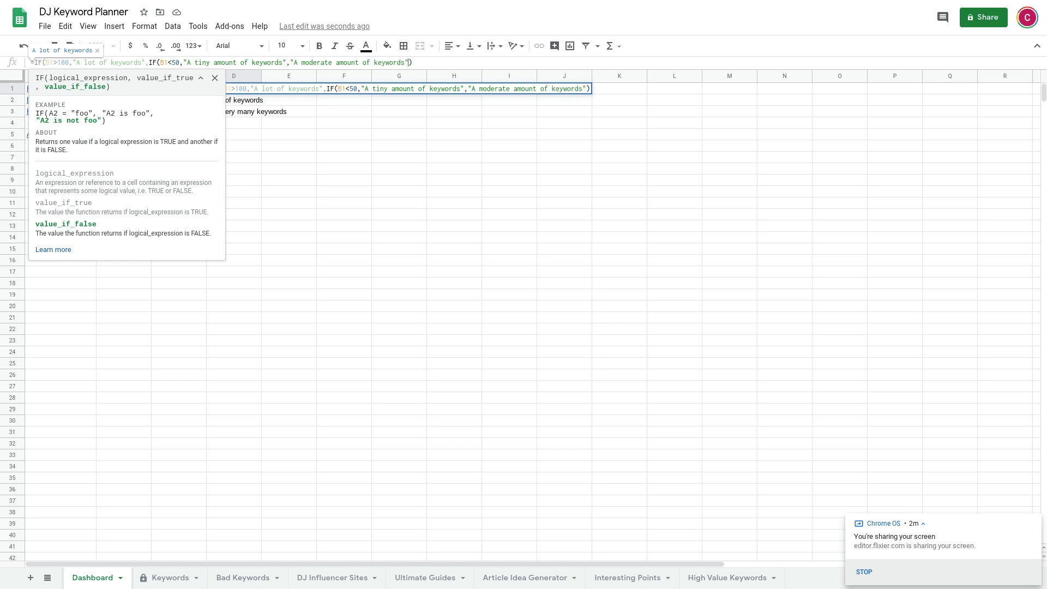
text())
key(Return)
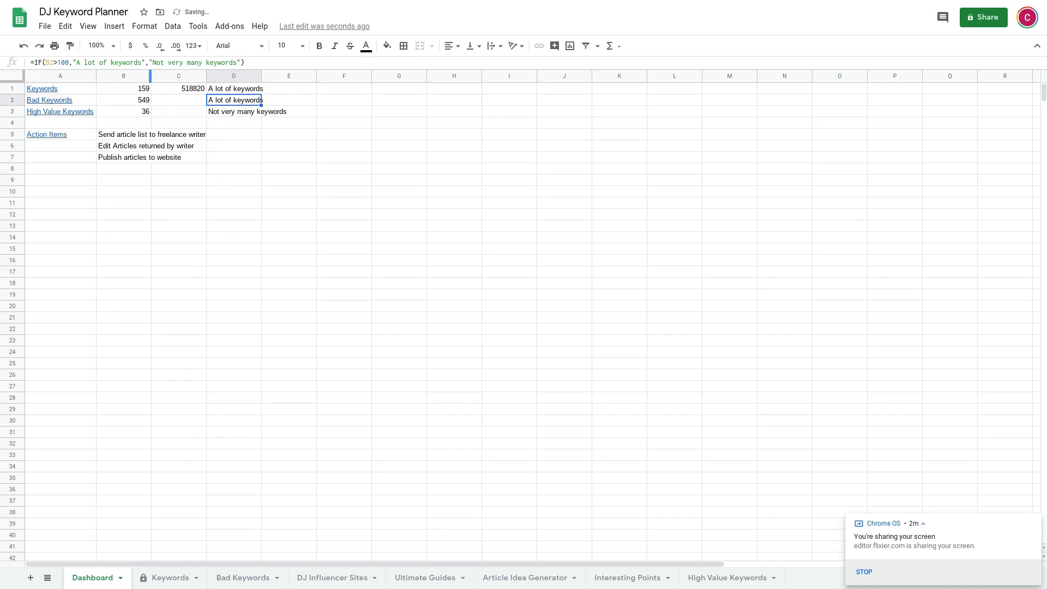
Step: Fill the nested IF formula from D1 down through D3 and check the copy in D3
click(234, 91)
drag(261, 93, 260, 113)
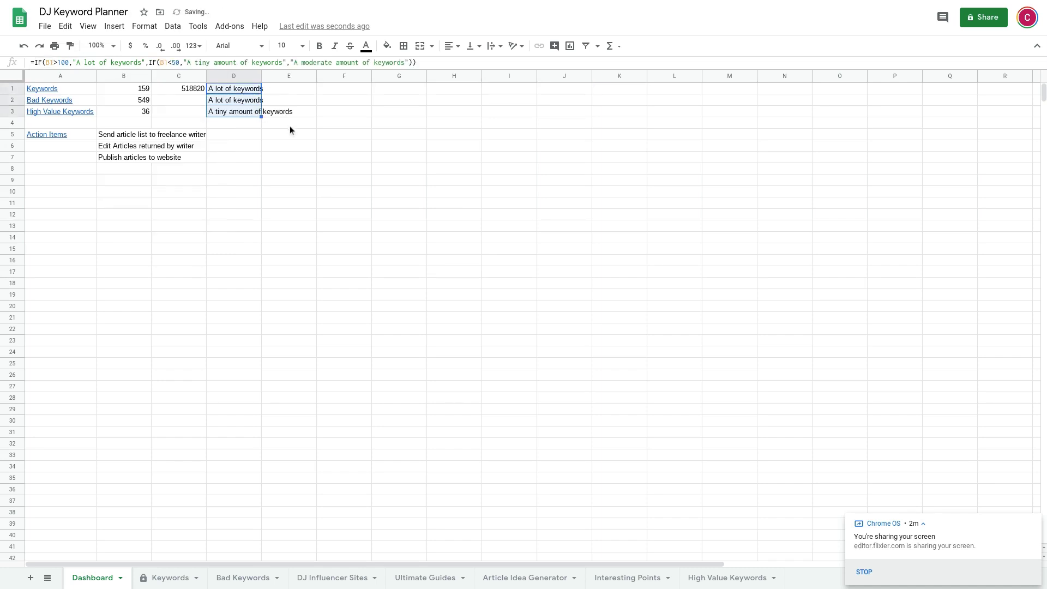
click(259, 133)
click(246, 113)
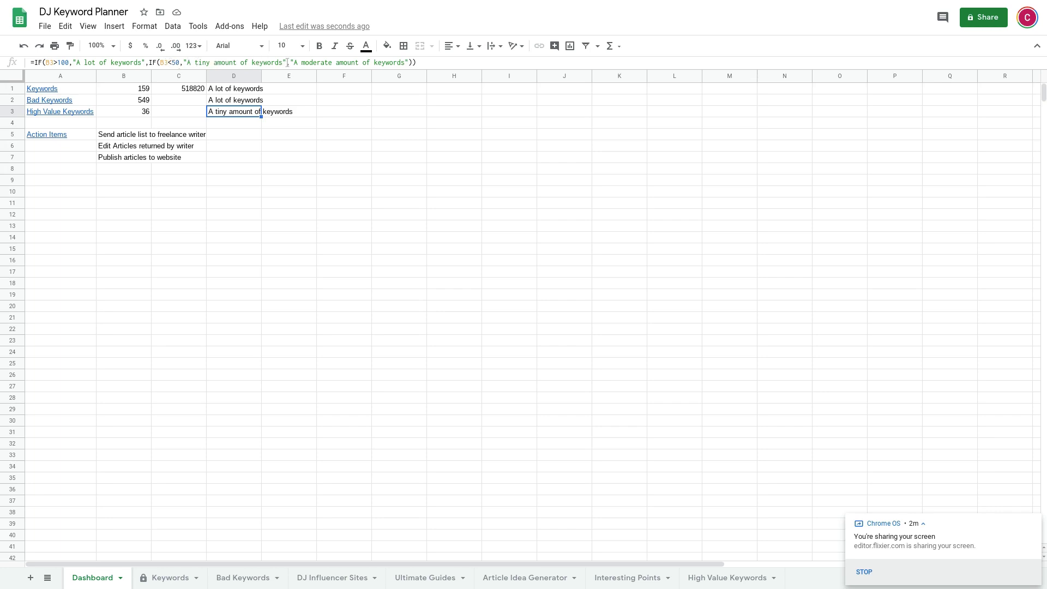
Step: Cut the entire nested IF formula out of D1, leaving the cell empty
click(248, 90)
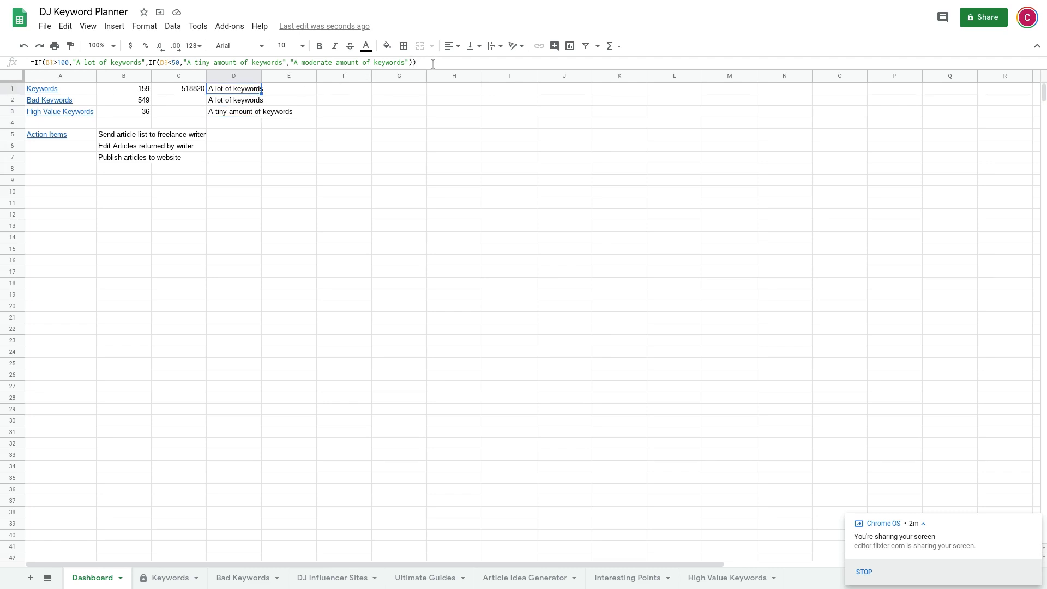
drag(433, 64, 114, 25)
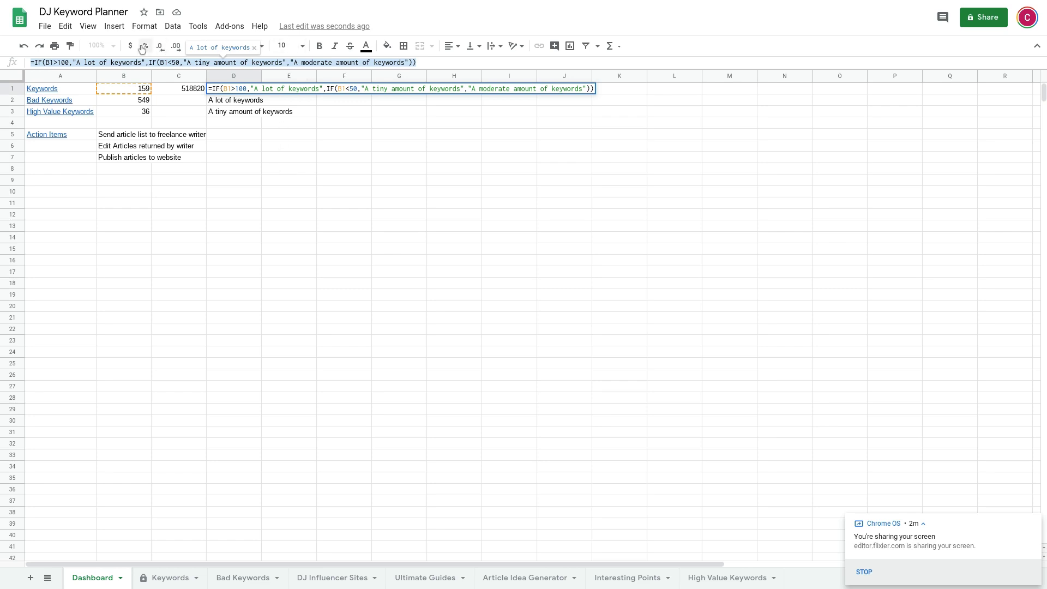
key(ctrl+x)
key(Return)
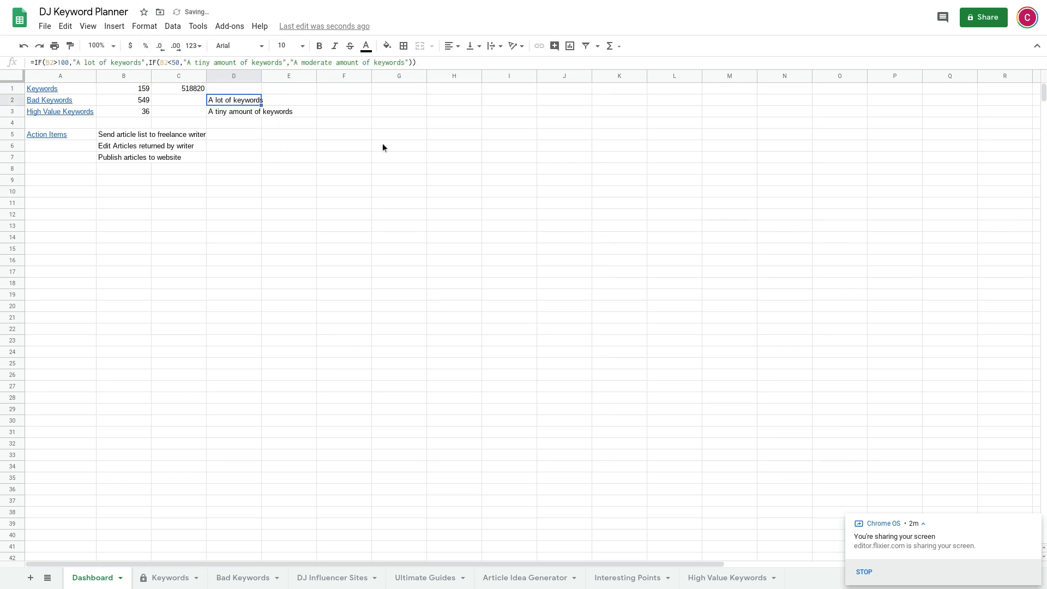
Step: Start an IFS formula in D1 whose first condition, B1>160, returns "A lot of keywords"
click(221, 88)
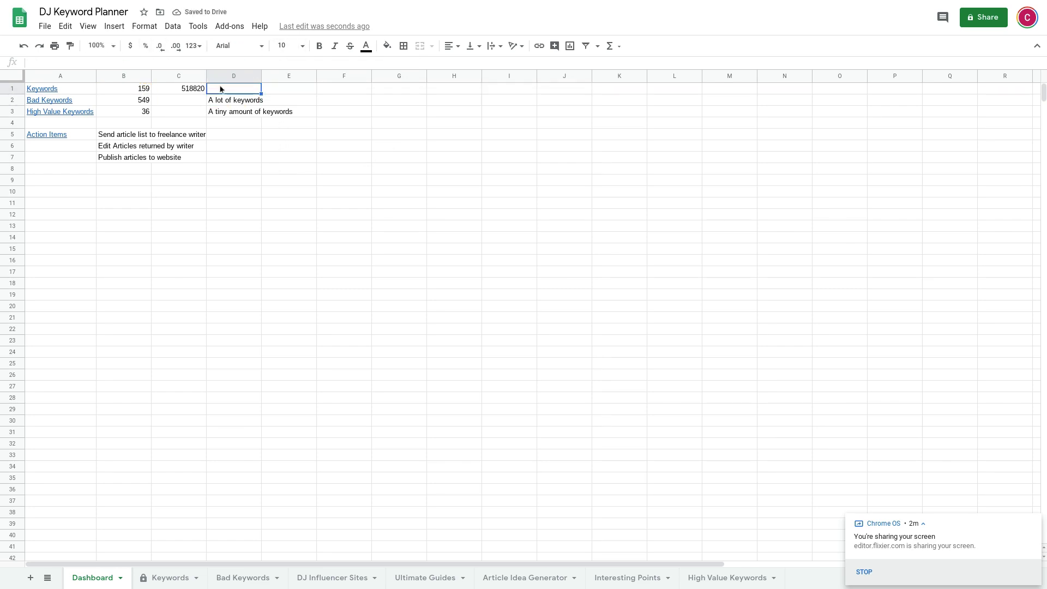
text(=IFS)
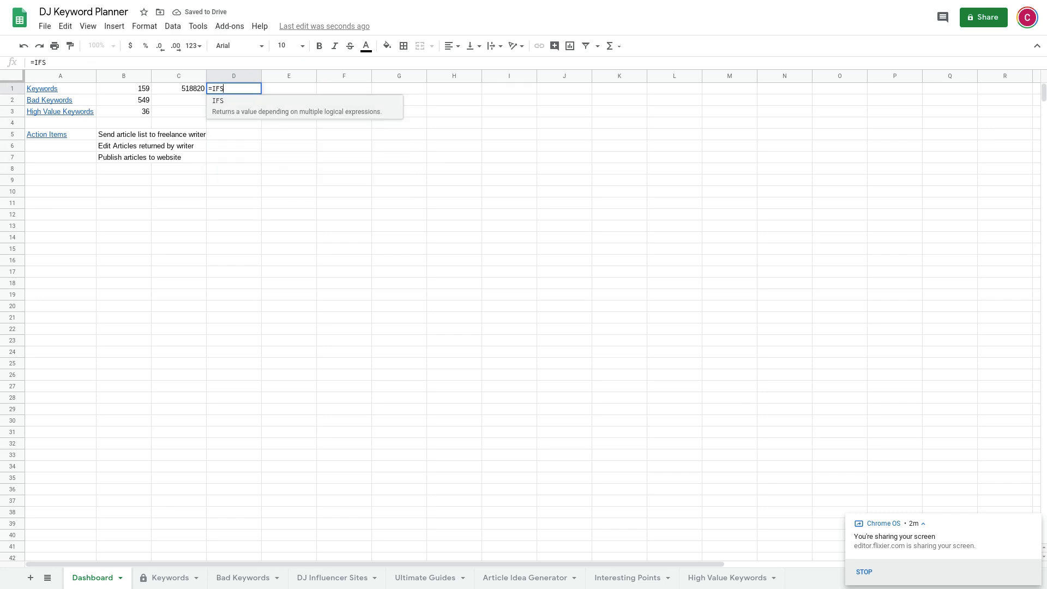
text(()
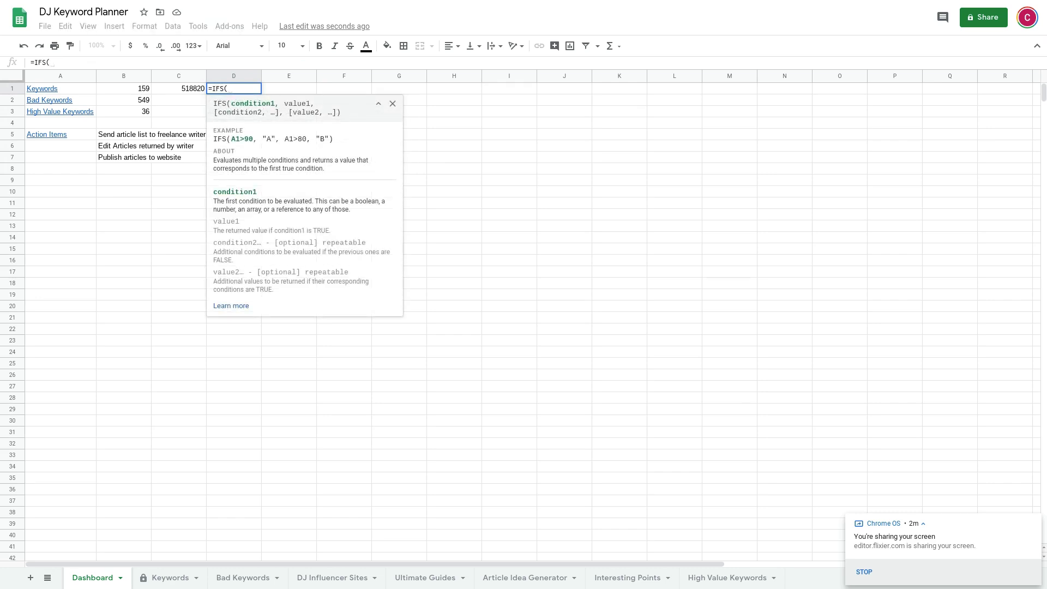
text(B1)
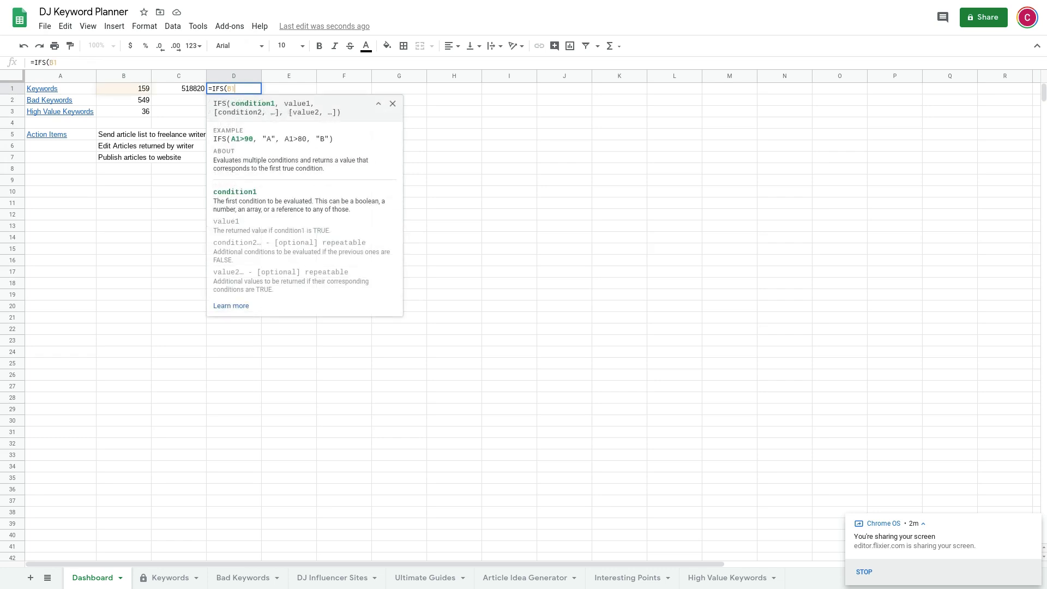
text(>160,"A l)
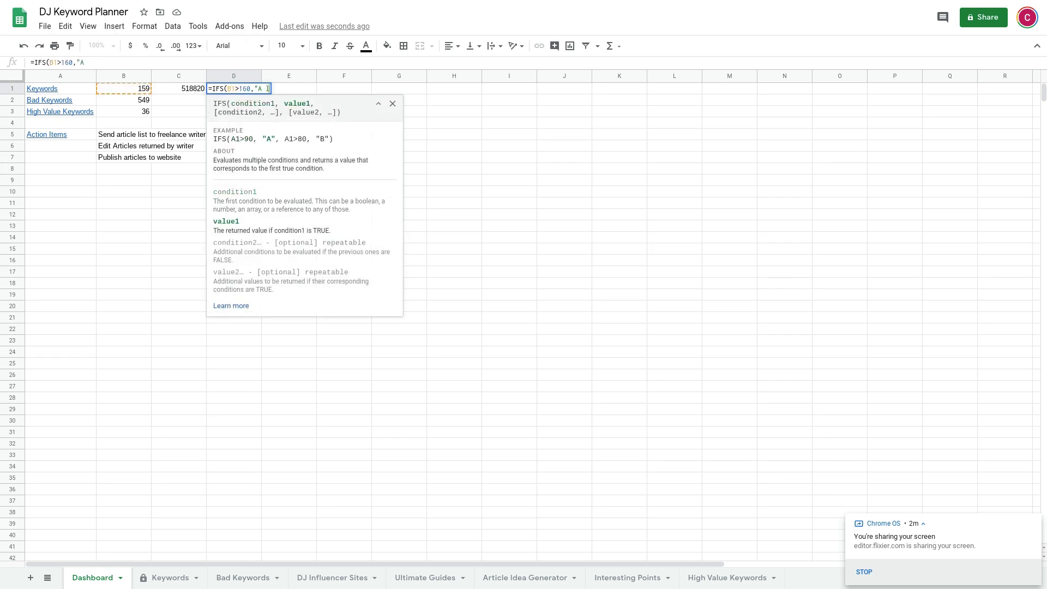
text(ot of keyw)
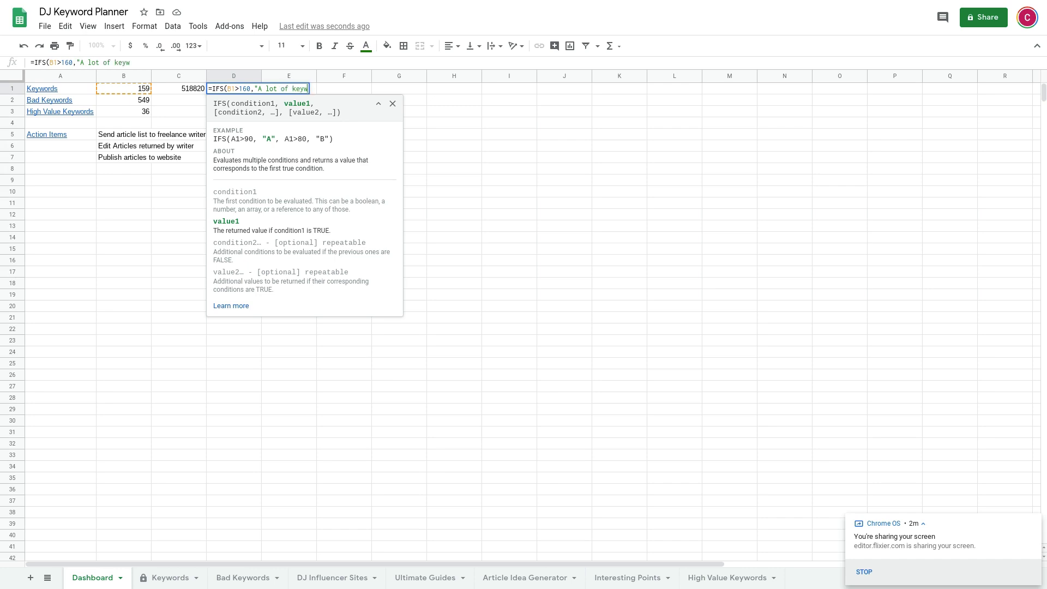
text(ords",)
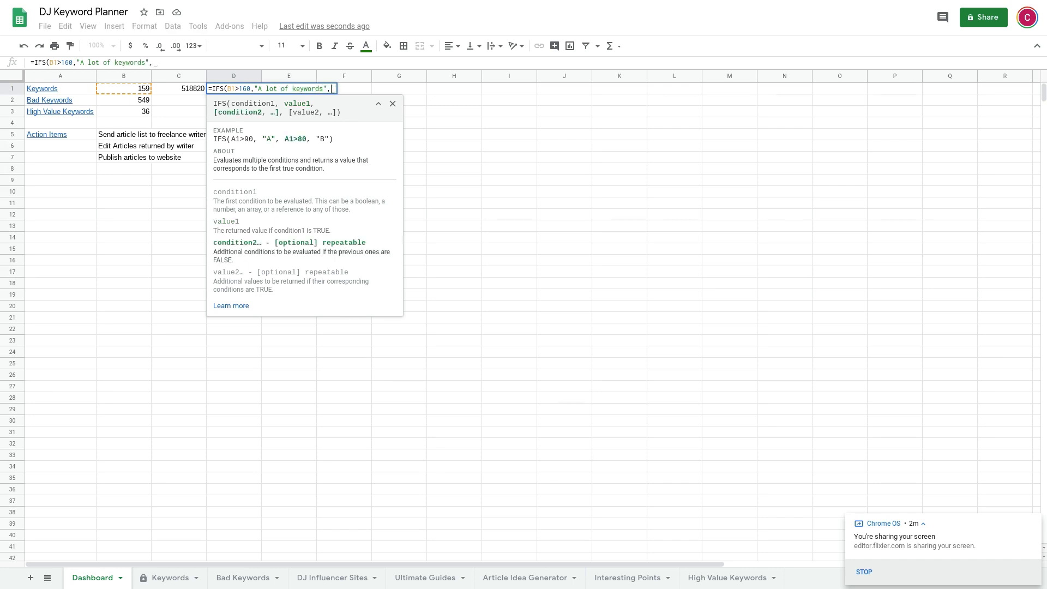
Step: Add a second condition to D1's IFS formula, B1>100, returning "A moderate amount of keywords"
text(B1>100,)
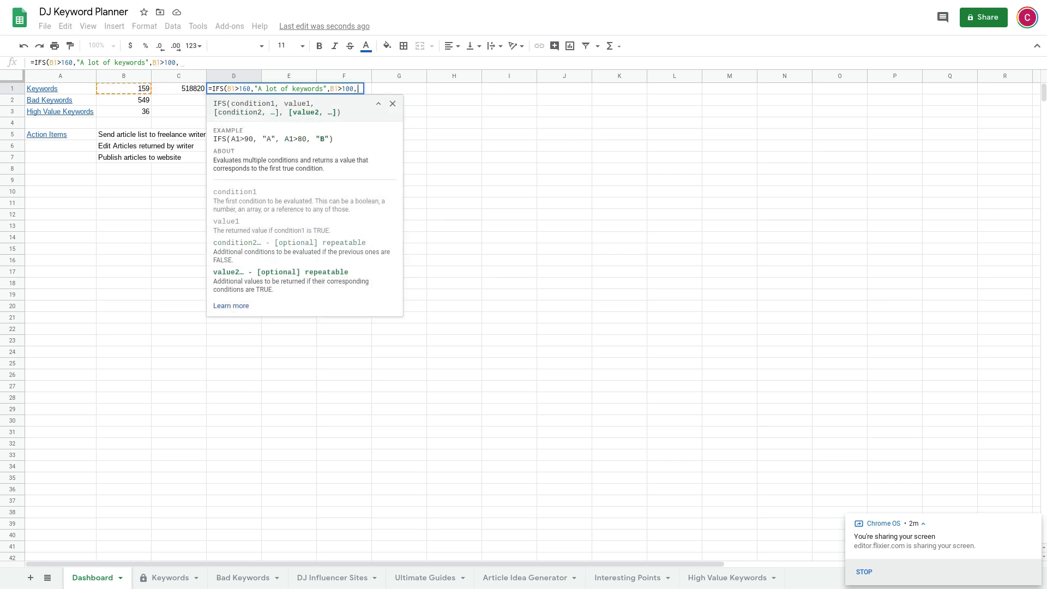
text(")
text(A)
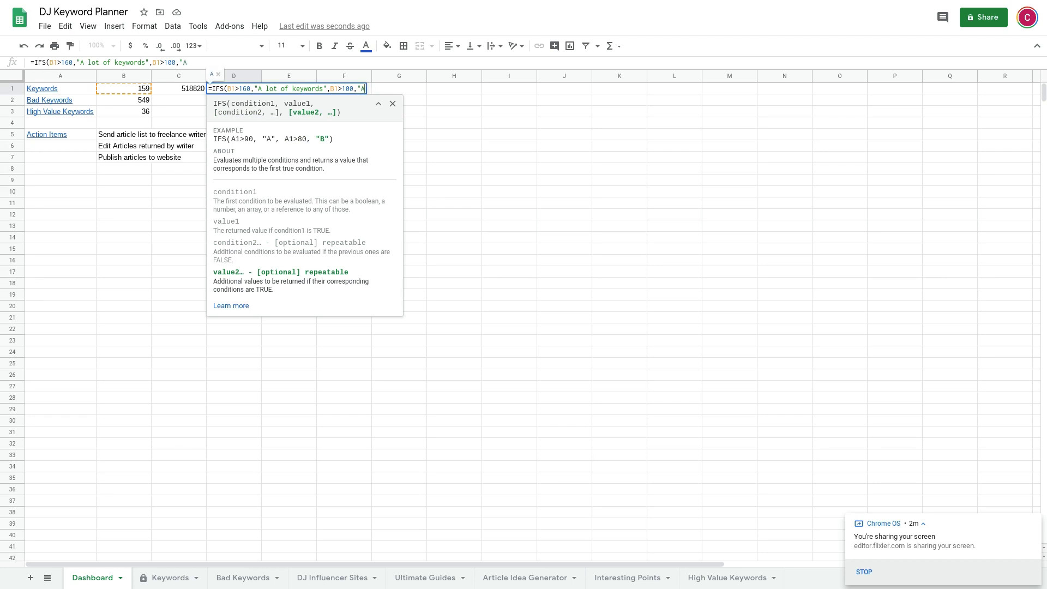
text( moderate )
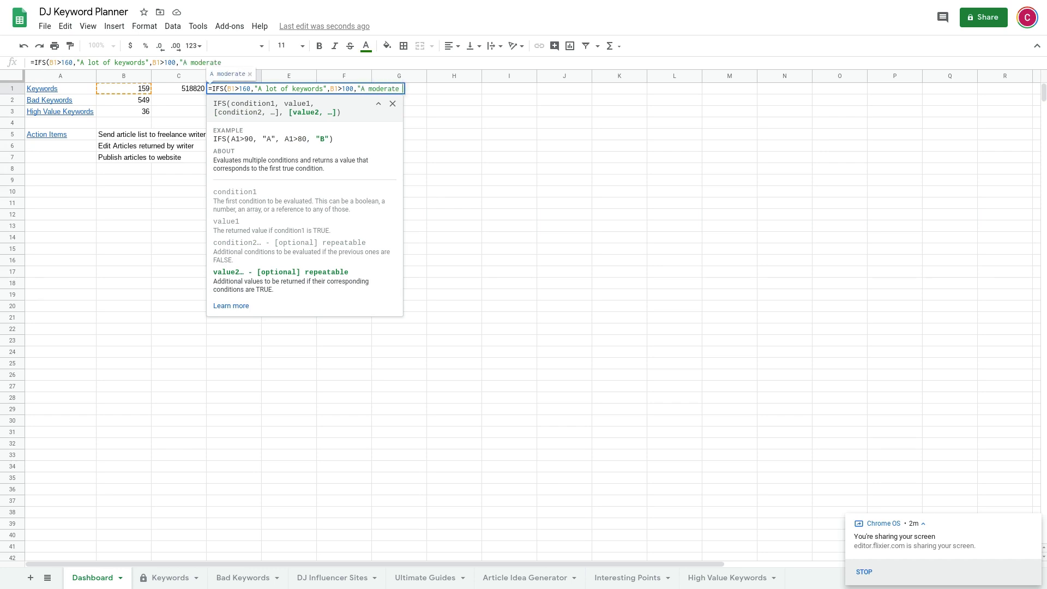
text(amount of keywords)
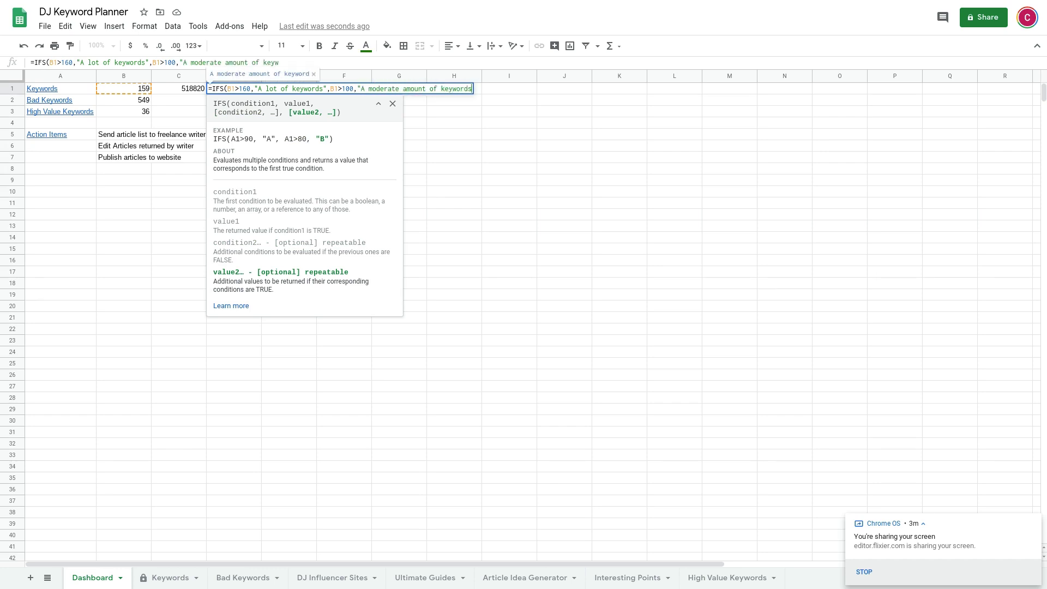
text(",)
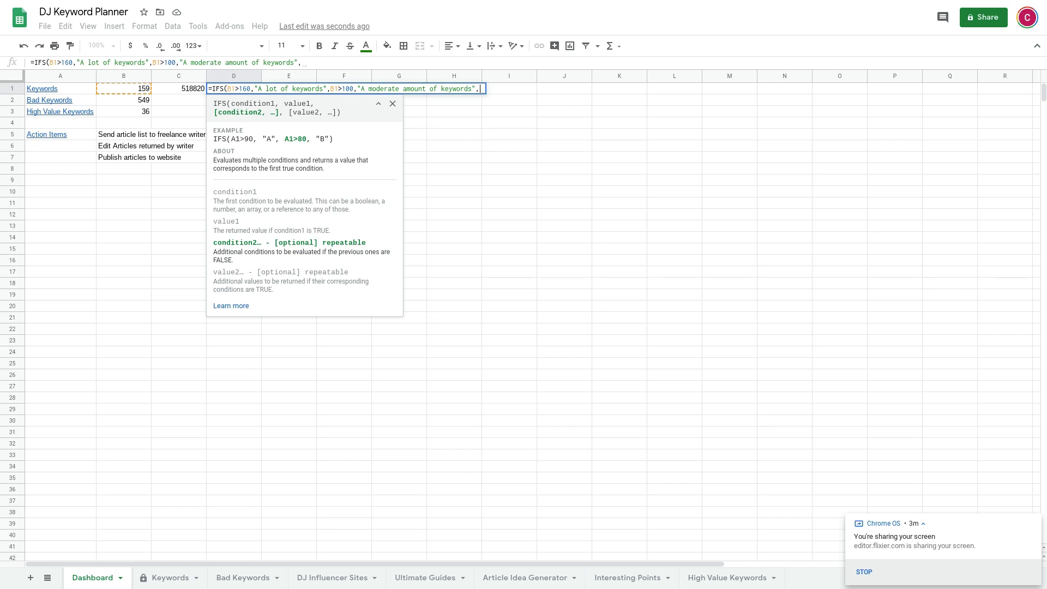
Step: Complete D1's IFS formula with the condition B1<50 returning "A tiny amount of keywords" and commit it
text(B1)
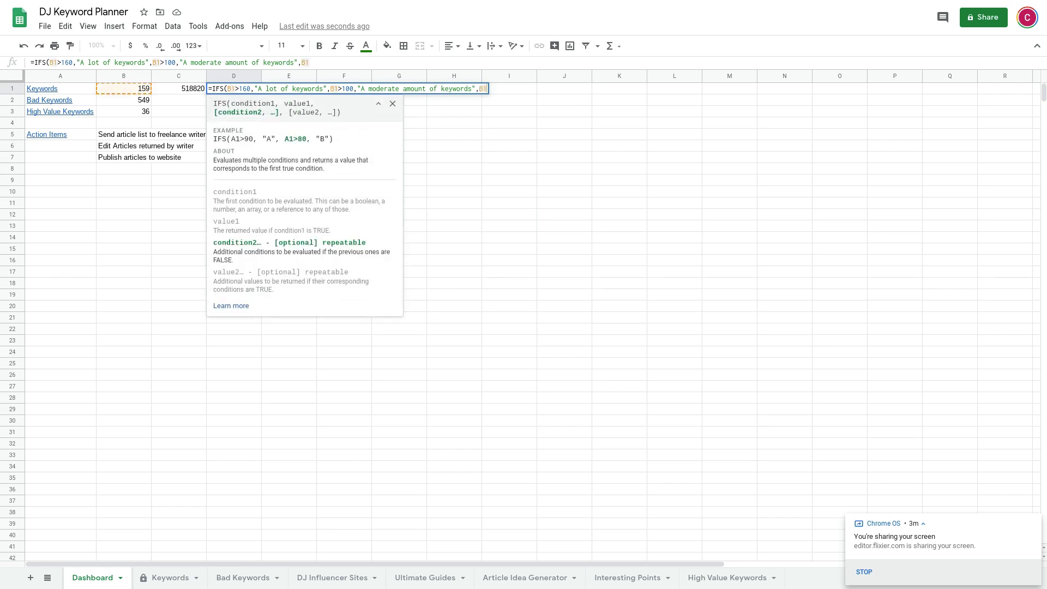
text(<)
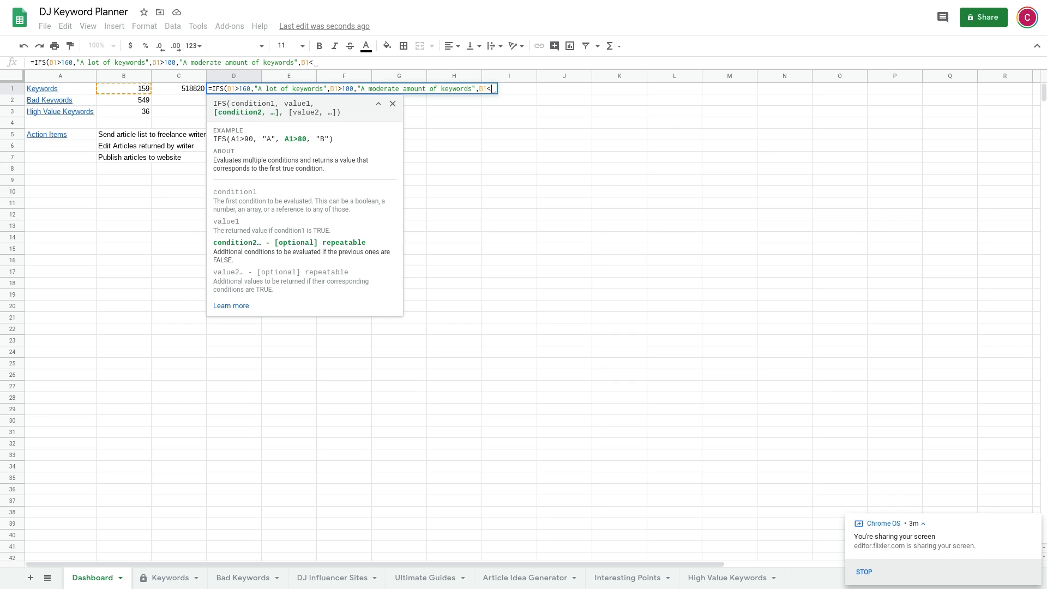
text(50,")
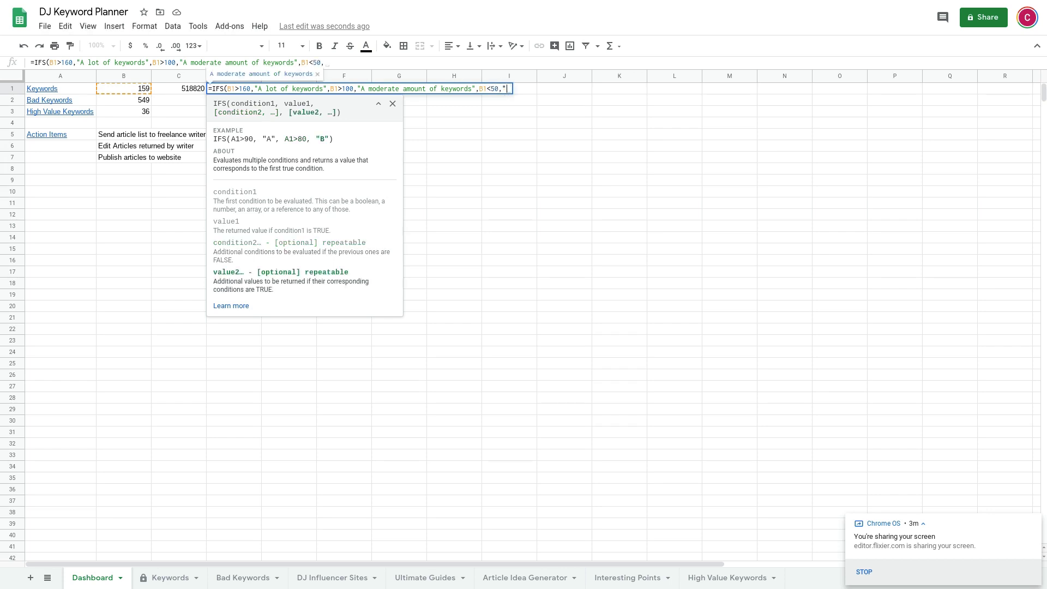
text(A tiny amount)
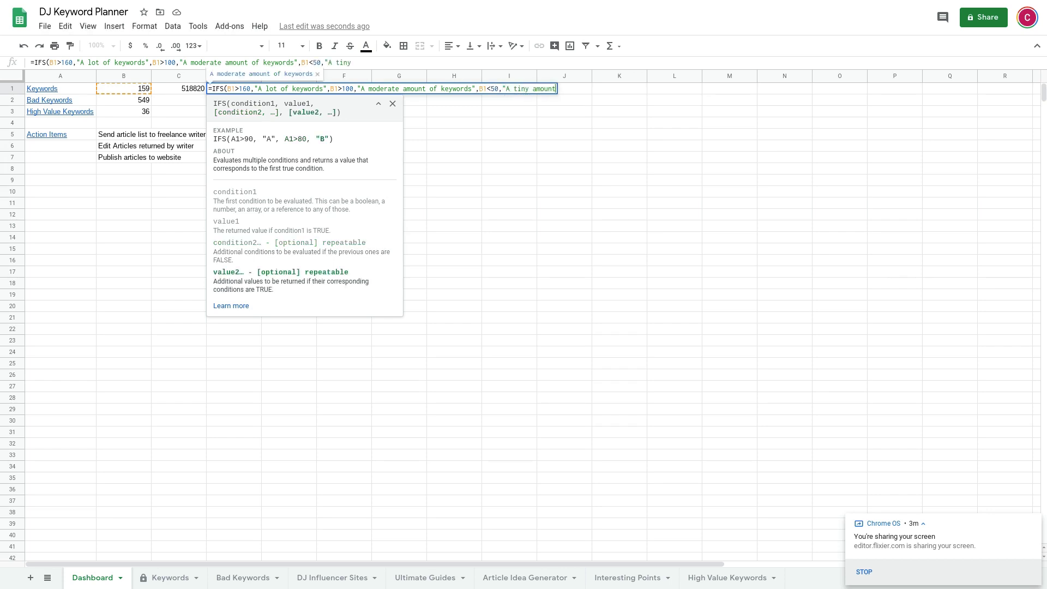
text( of keywords")
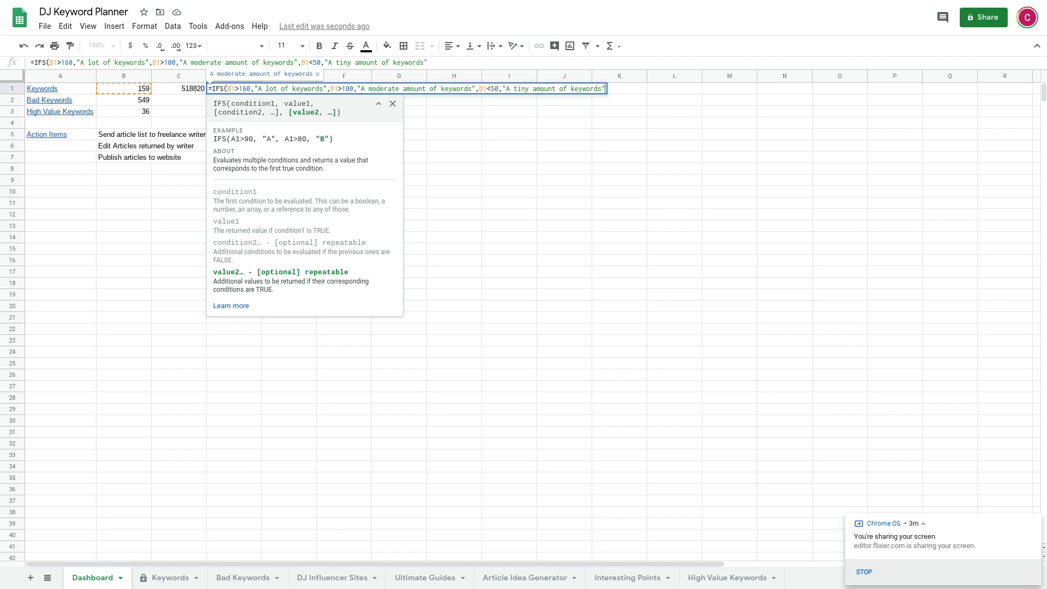
text())
key(Return)
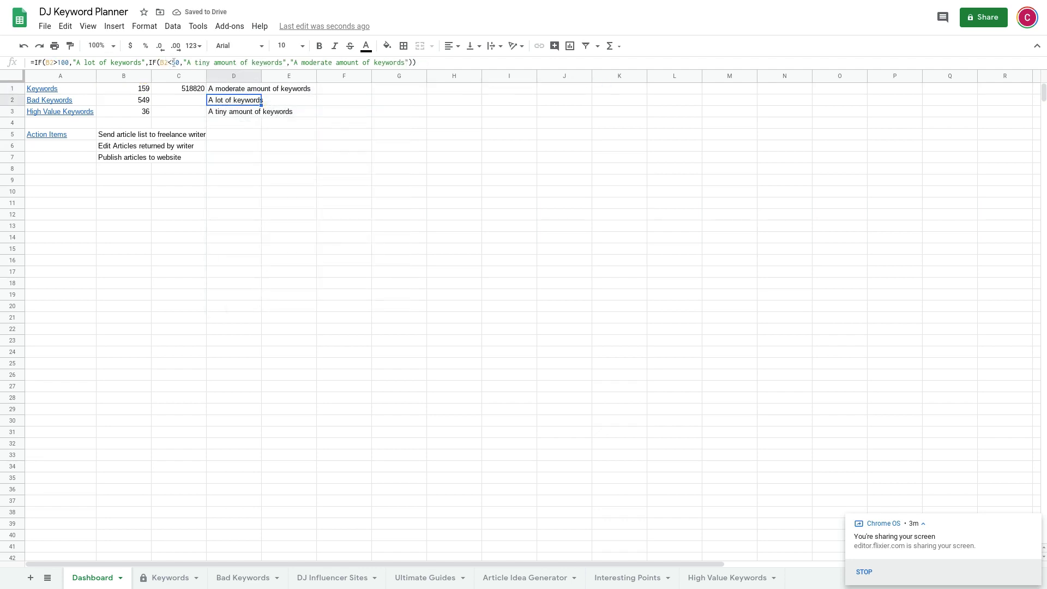
Step: Fill the IFS formula from D1 down through D3
click(231, 91)
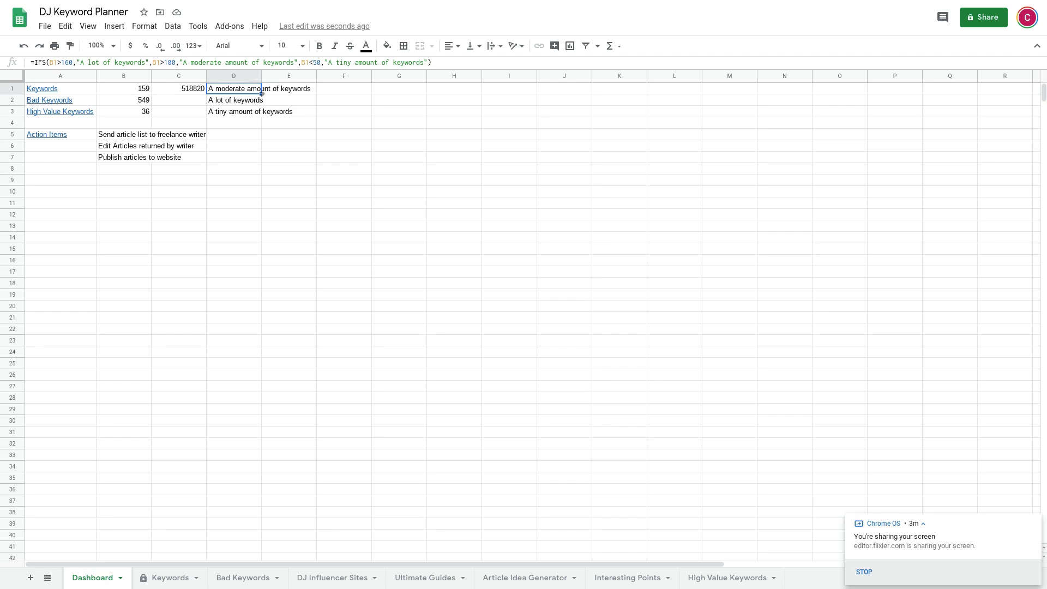
drag(261, 94, 258, 115)
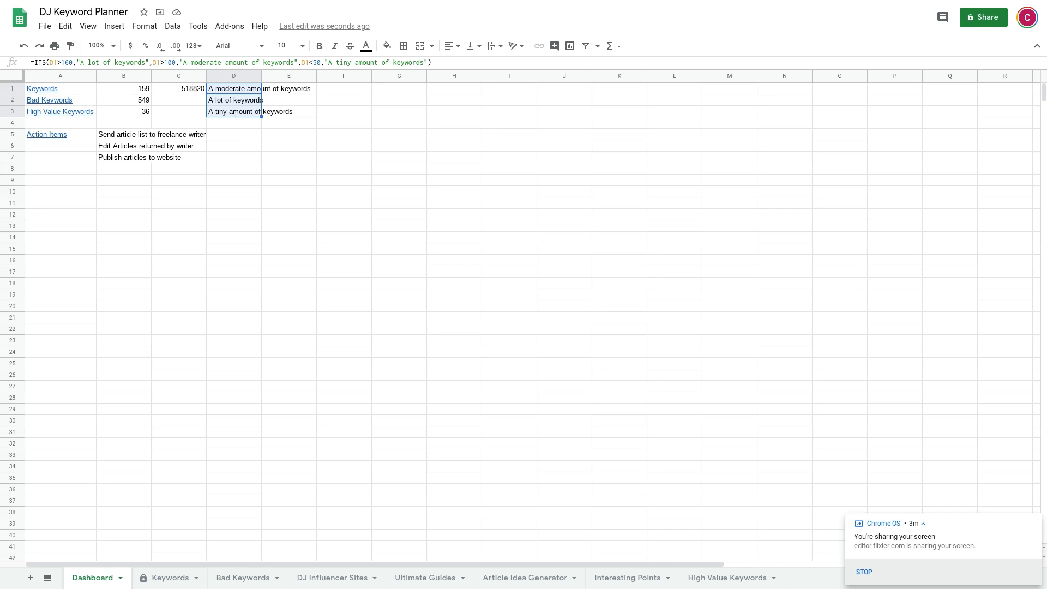
click(286, 91)
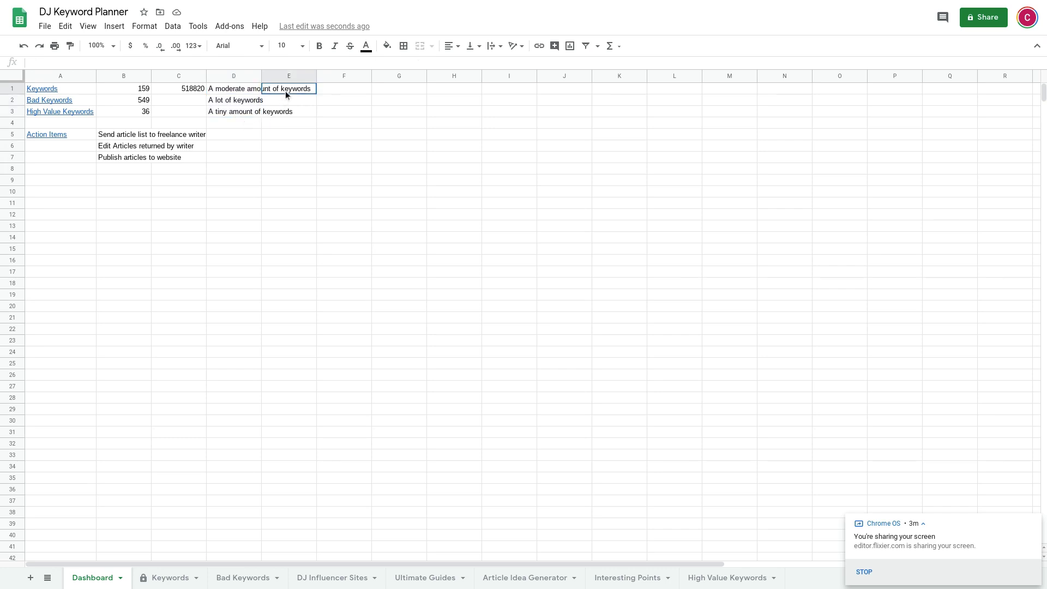
Step: Replace the first condition in D1's IFS formula with the text comparison B1="159" and commit it
click(252, 88)
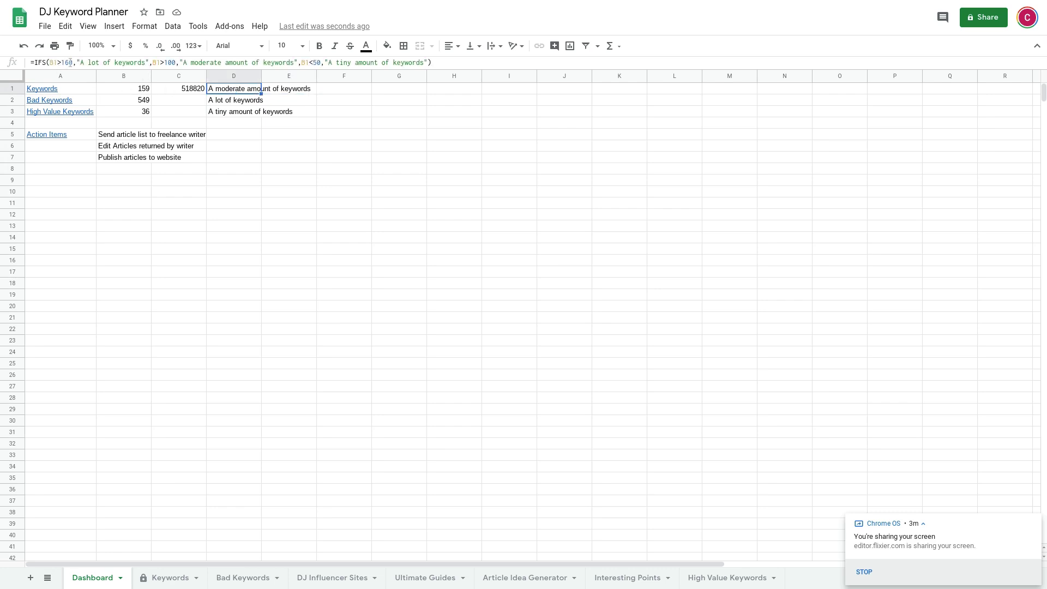
click(73, 62)
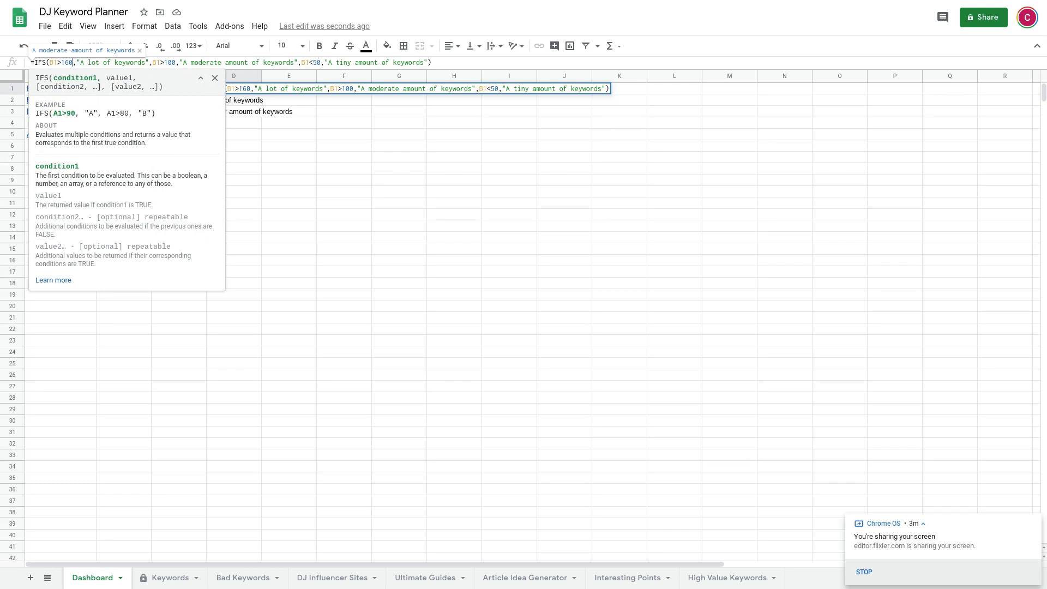
key(BackSpace)
key(BackSpace)
key(BackSpace)
key(BackSpace)
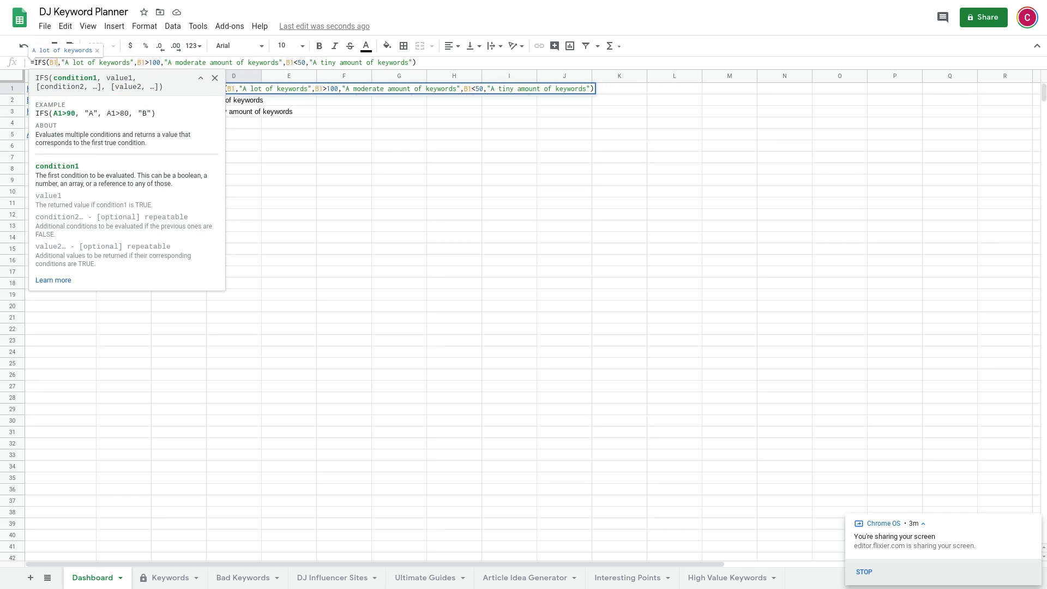
text(=)
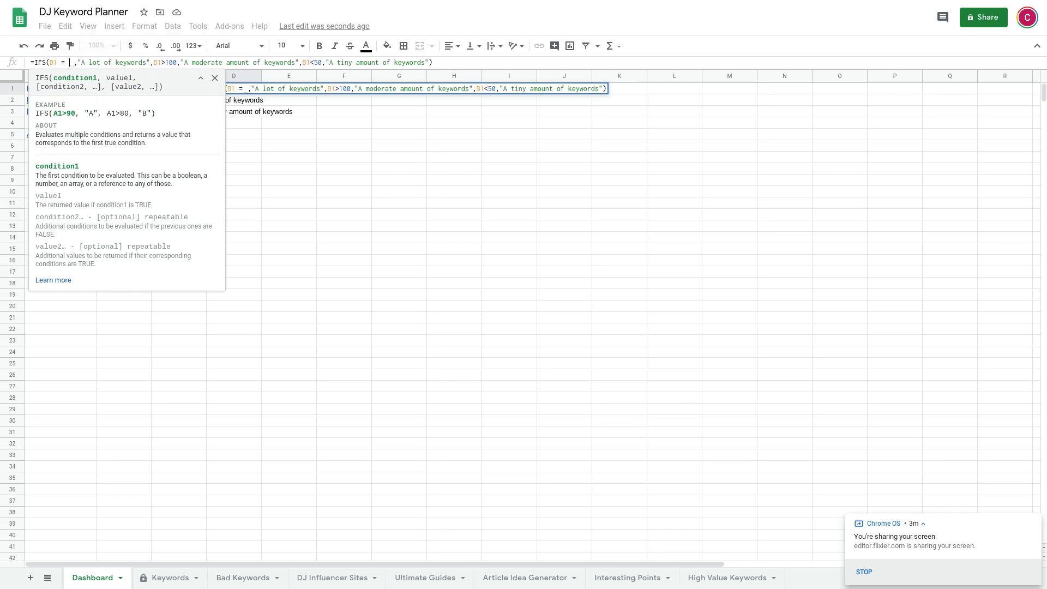
key(BackSpace)
key(BackSpace)
key(BackSpace)
text(=)
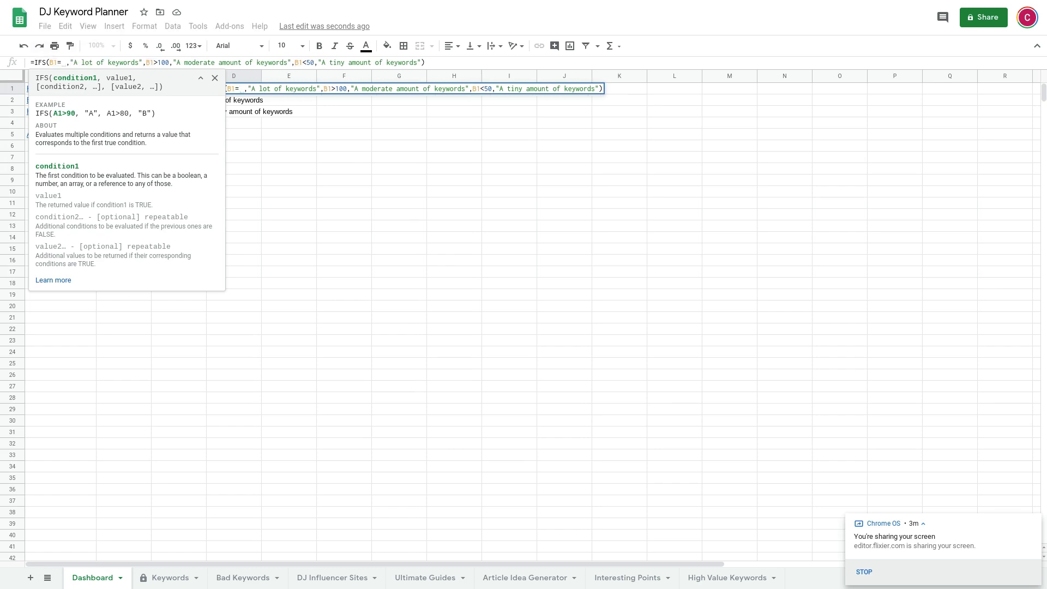
text("1)
key(BackSpace)
key(BackSpace)
key(BackSpace)
text(>160)
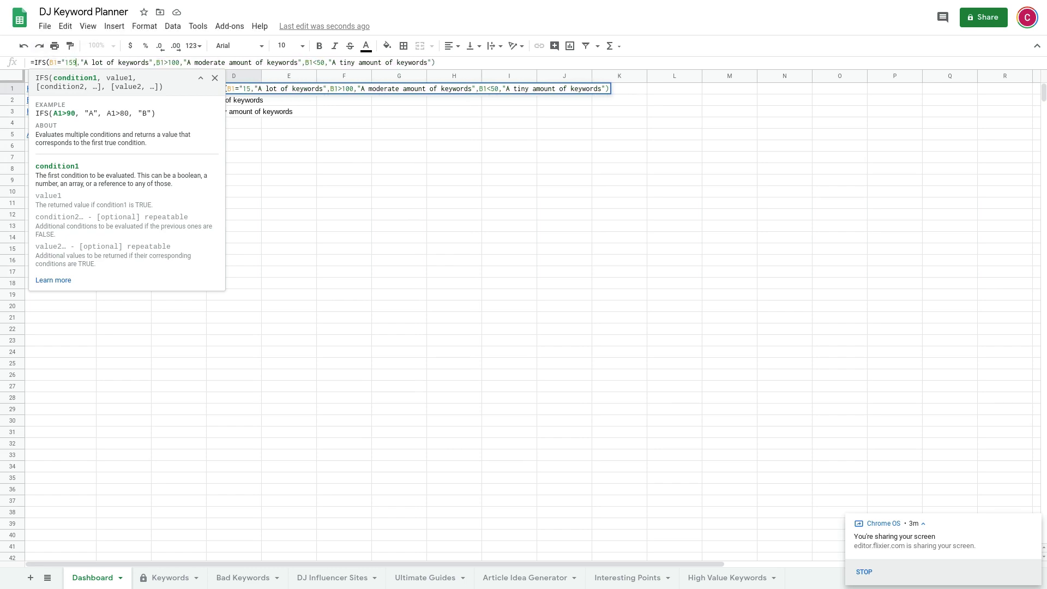
key(Return)
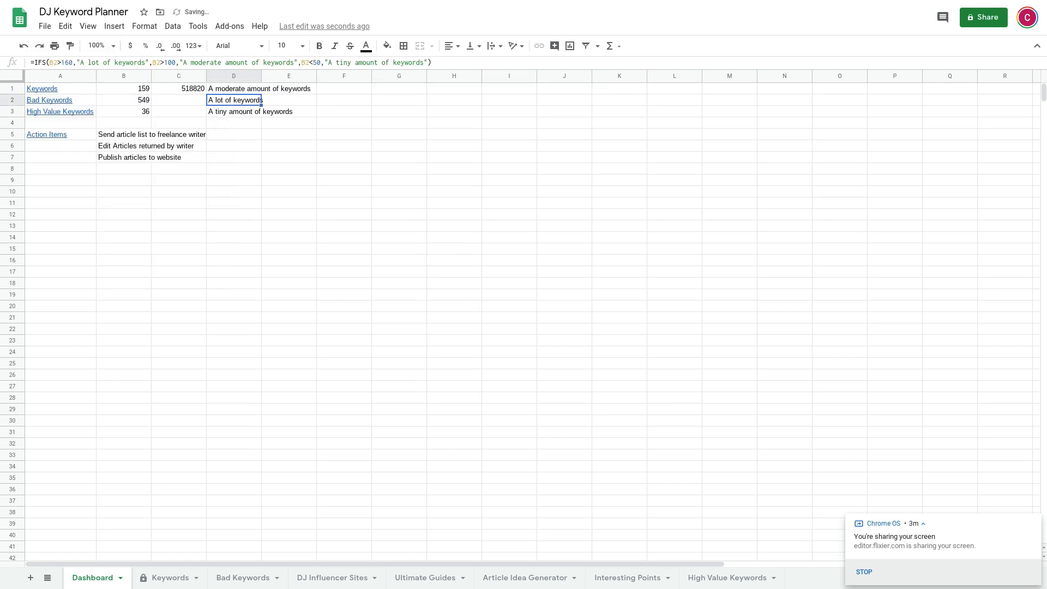
Step: Replace the first condition in D1's IFS formula with EXACT(A1,"Keywords"), commit it and check the formula
click(232, 88)
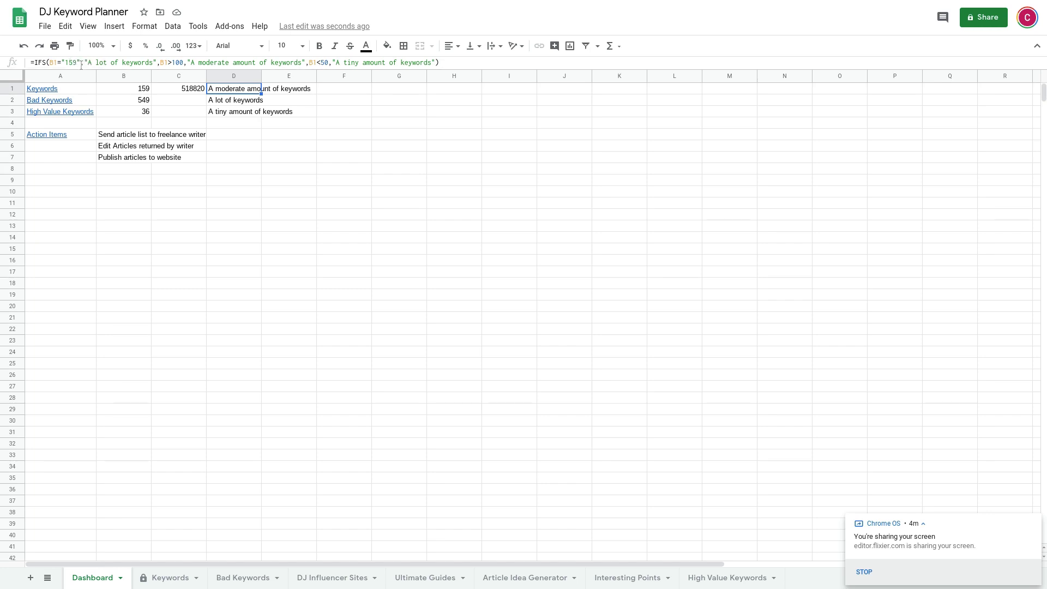
drag(81, 64, 51, 64)
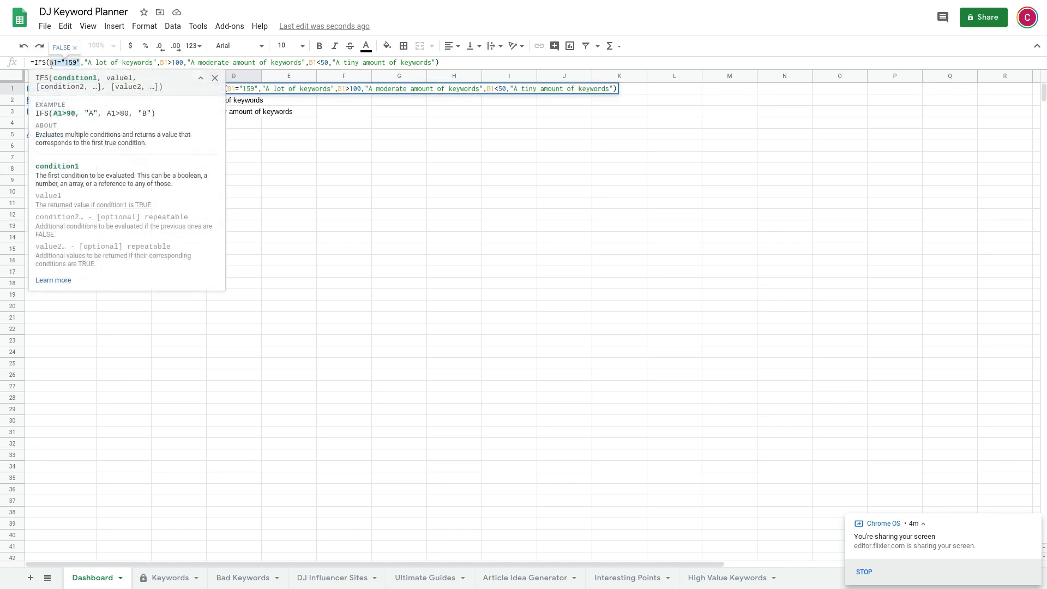
text(EXACT()
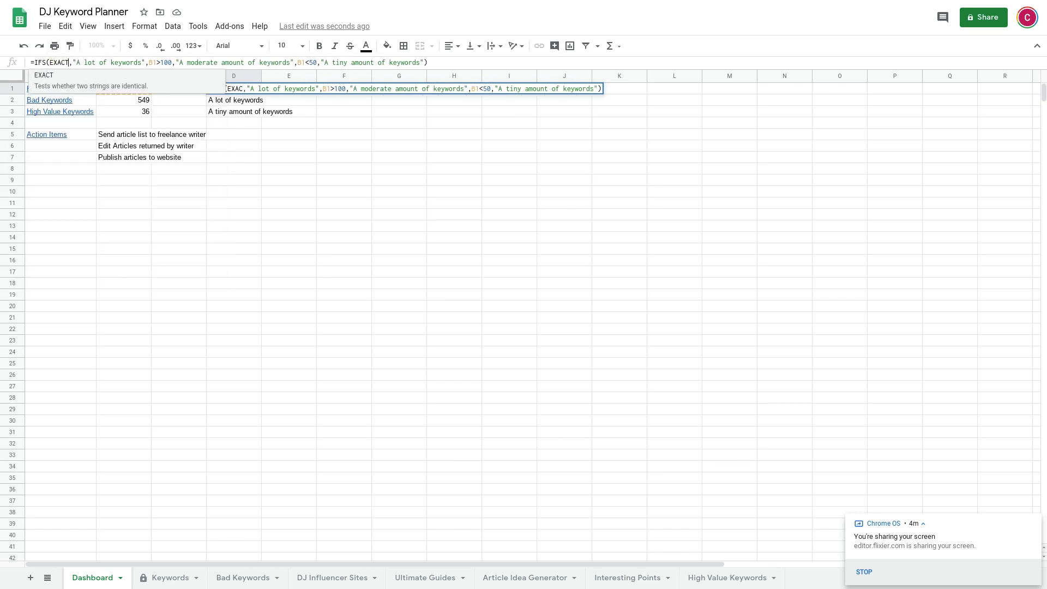
text(A1,)
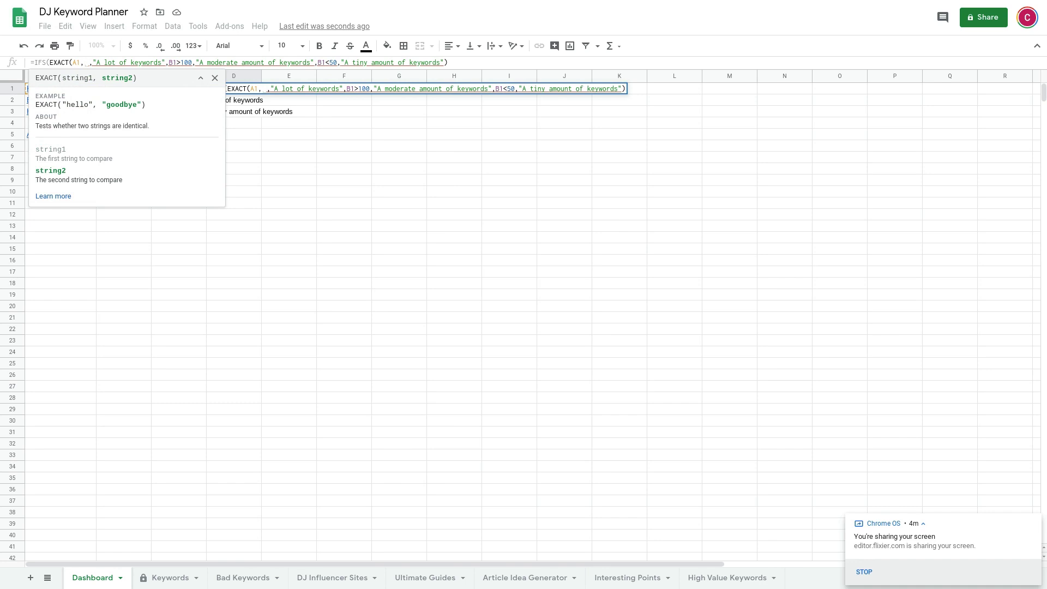
key(BackSpace)
text("Keyw)
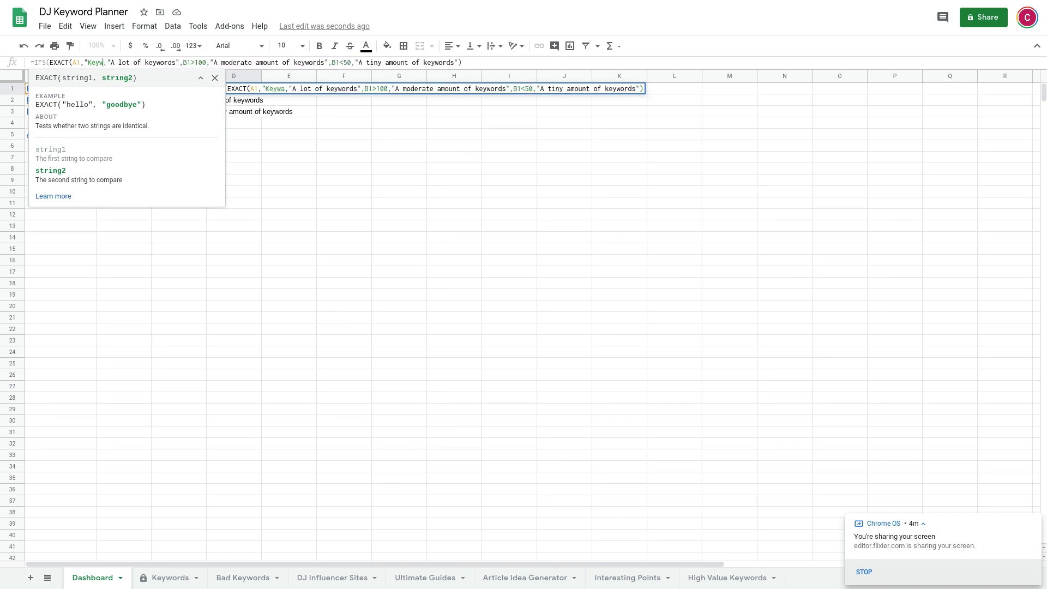
text(ords"))
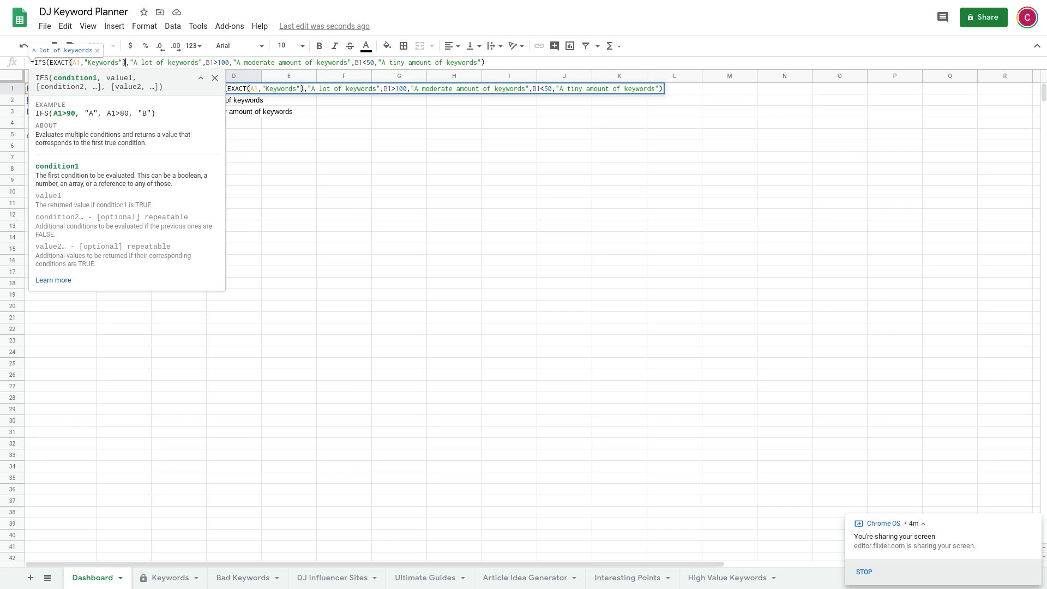
key(Return)
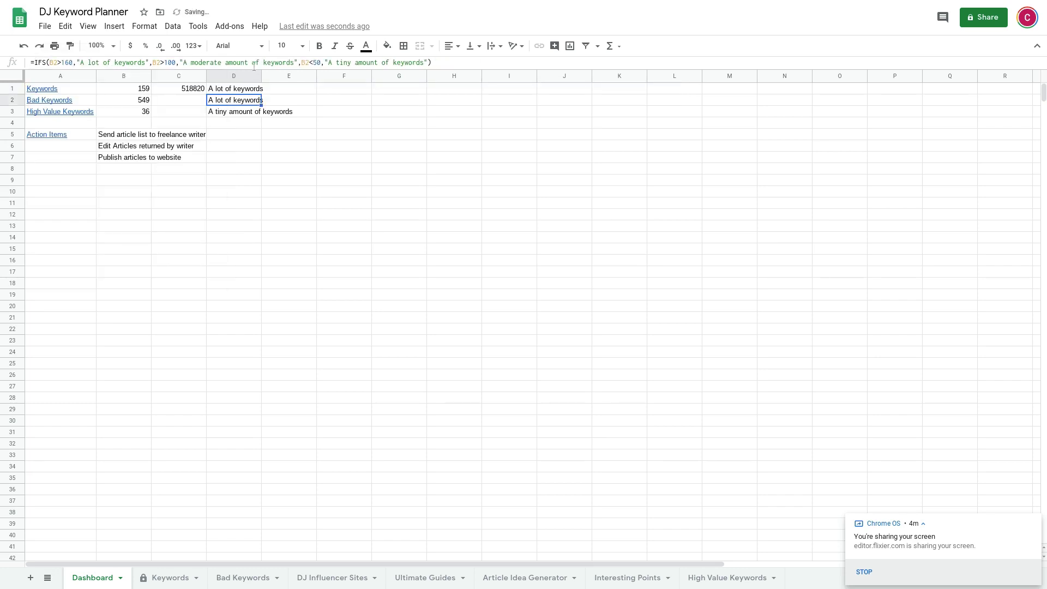
click(239, 89)
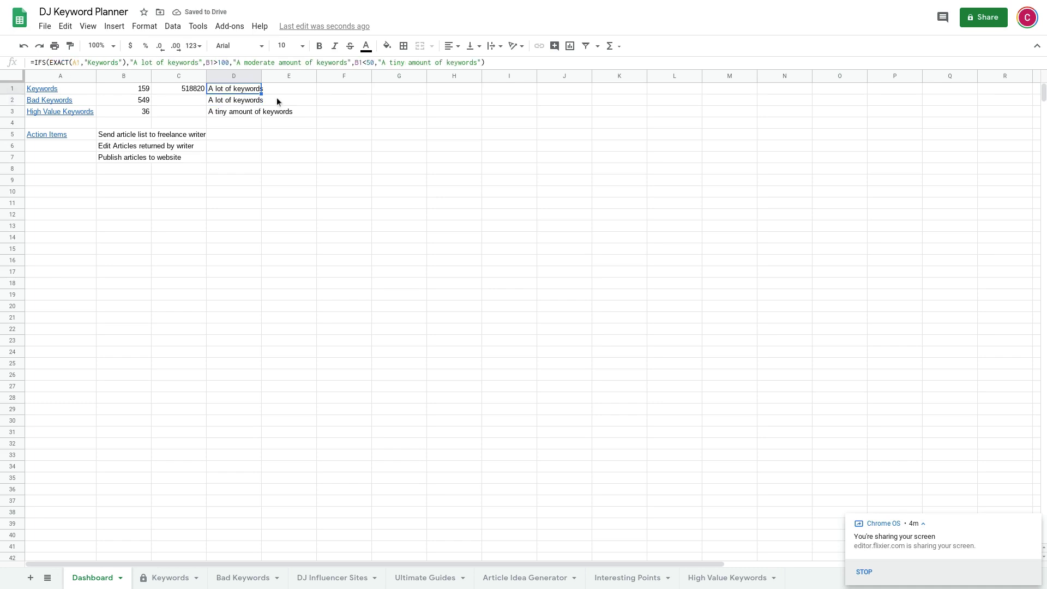